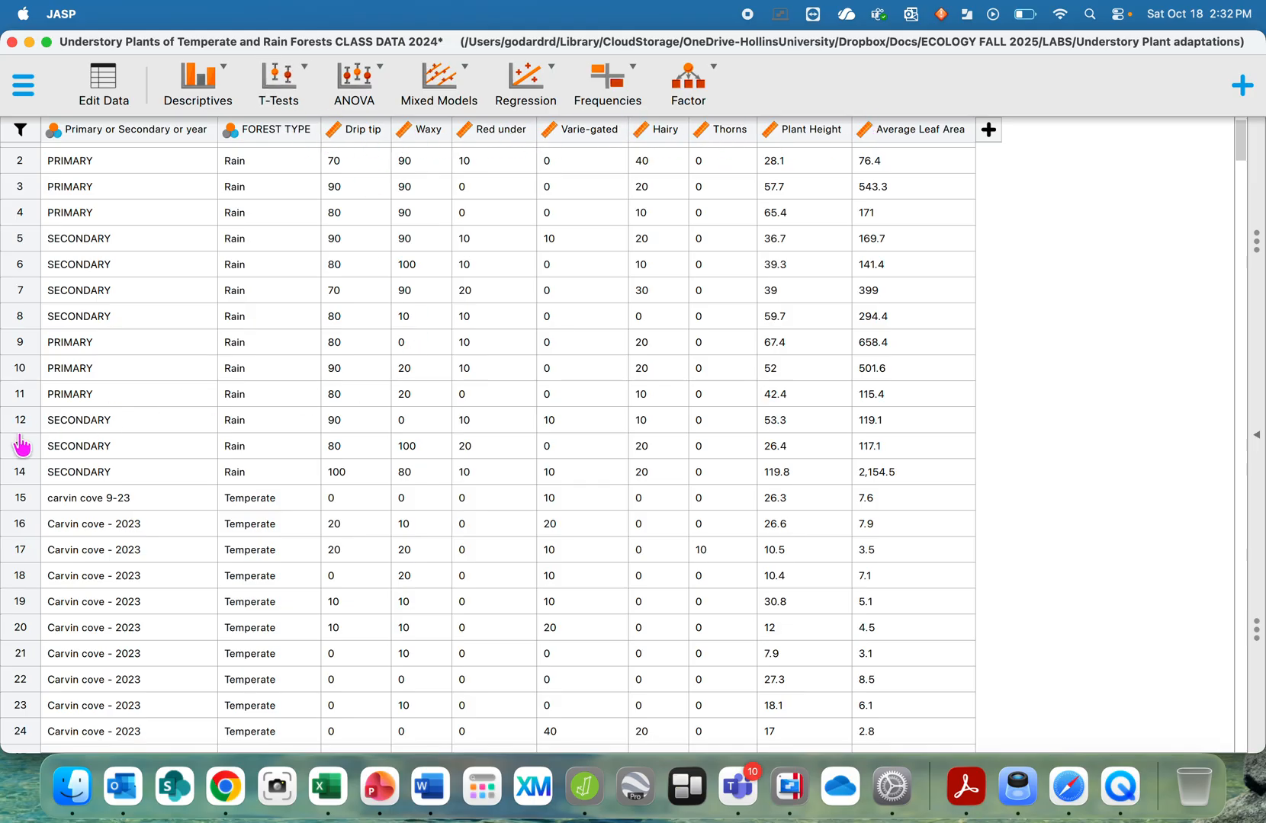
- Hide the data view and start a new Independent Samples T-Test analysis
left_click(1251, 429)
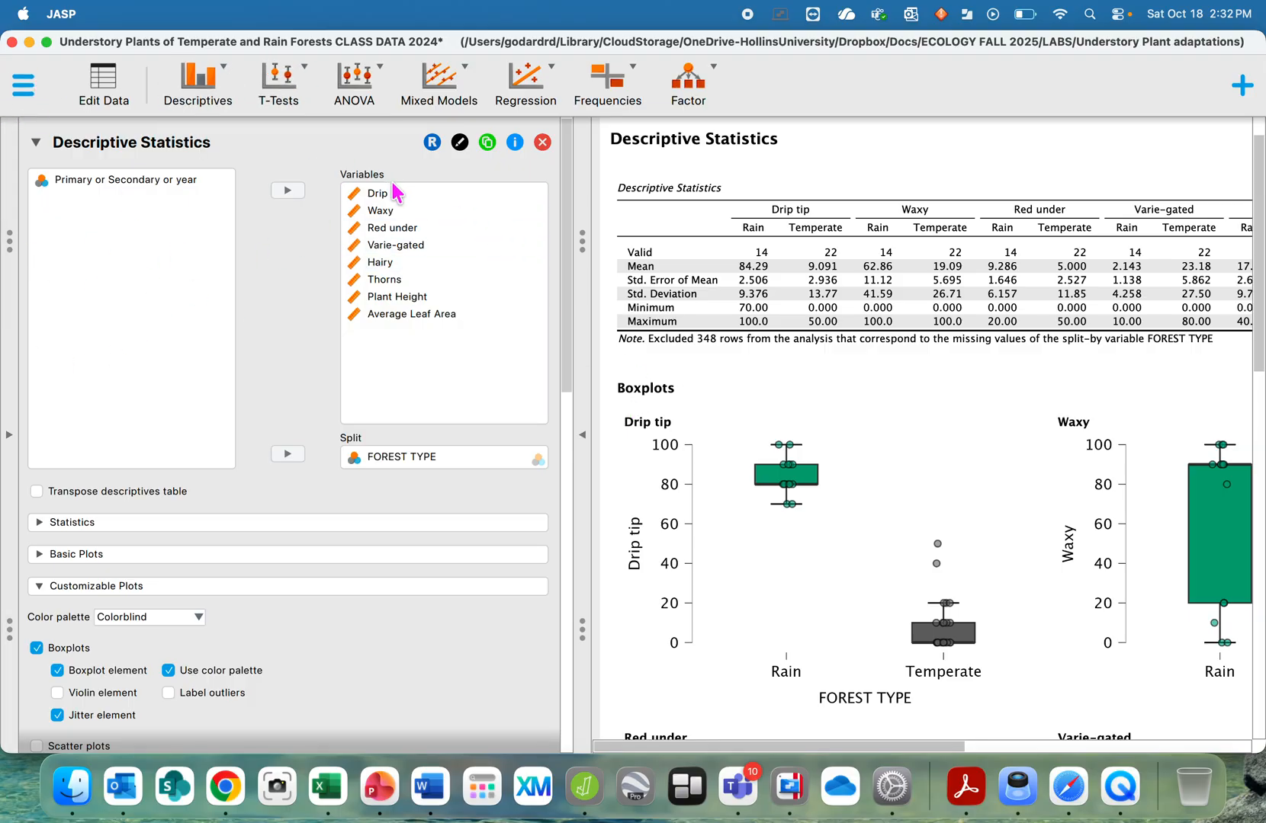
left_click(350, 198)
left_click(290, 92)
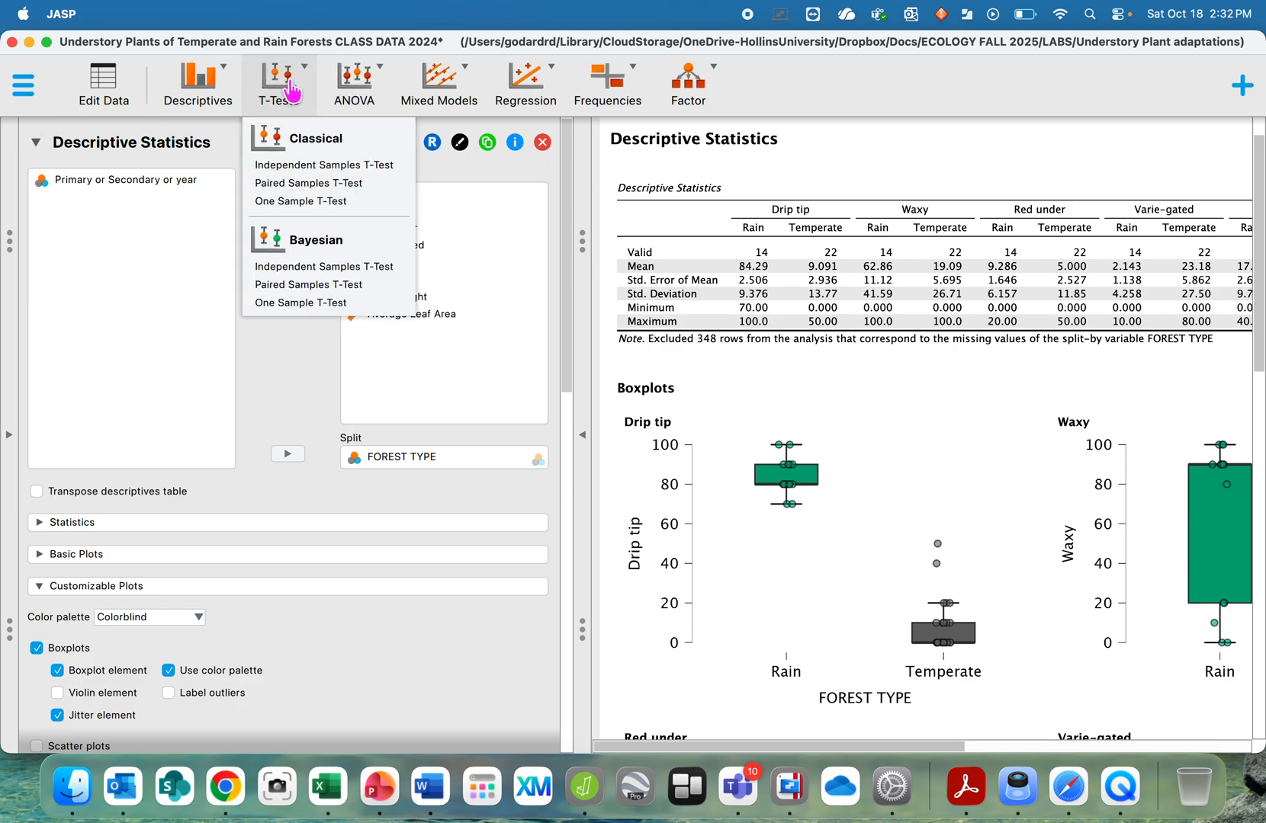
left_click(281, 166)
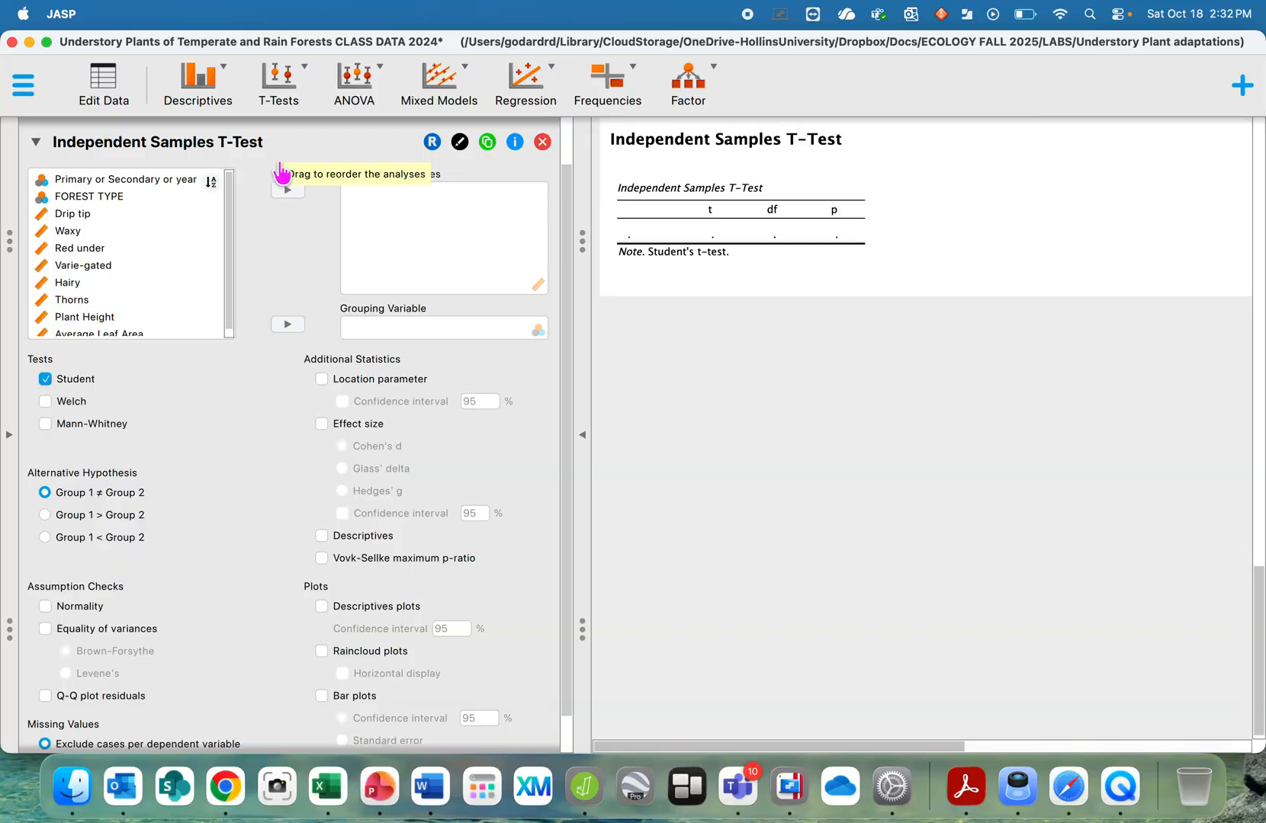
- Set FOREST TYPE as the grouping variable and add every trait from Drip tip to Average Leaf Area as dependent variables
left_click(103, 196)
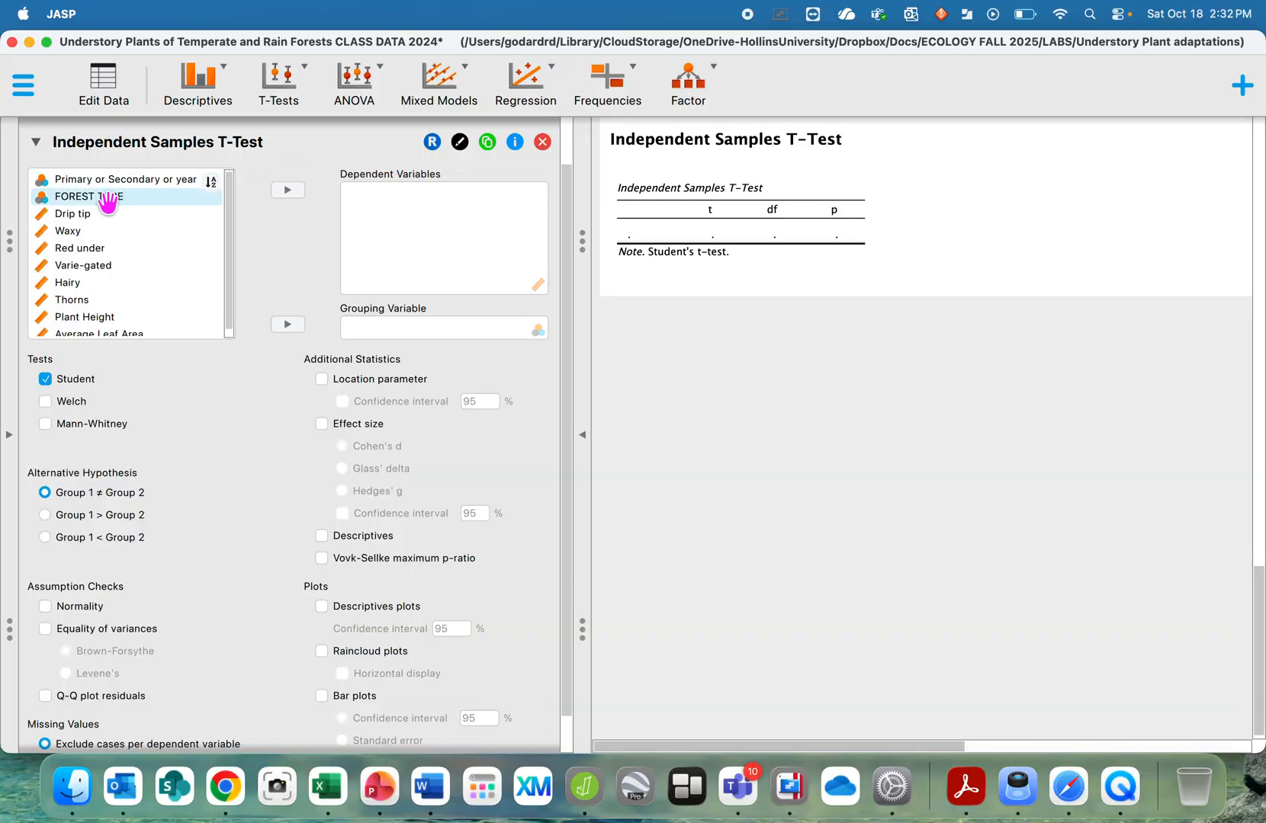
left_click(288, 326)
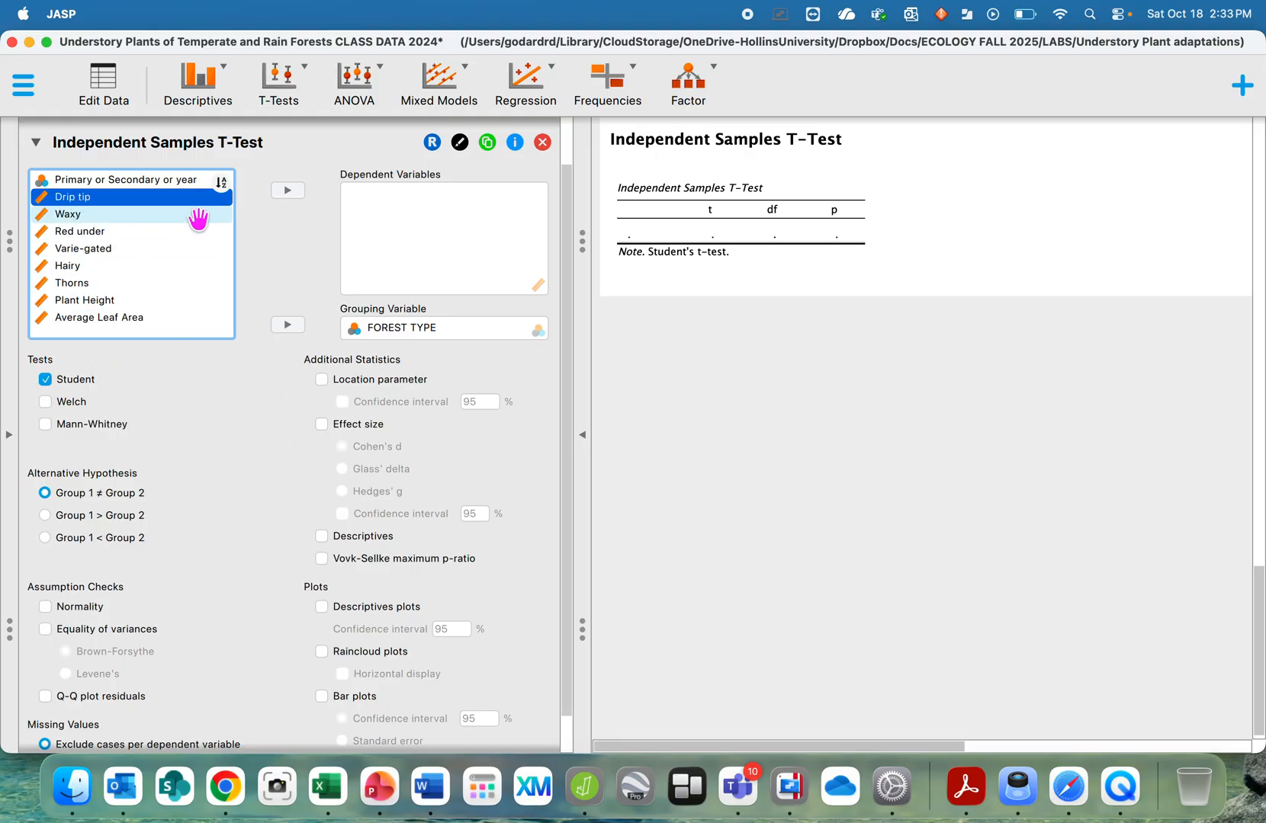
left_click(287, 190)
left_click(288, 191)
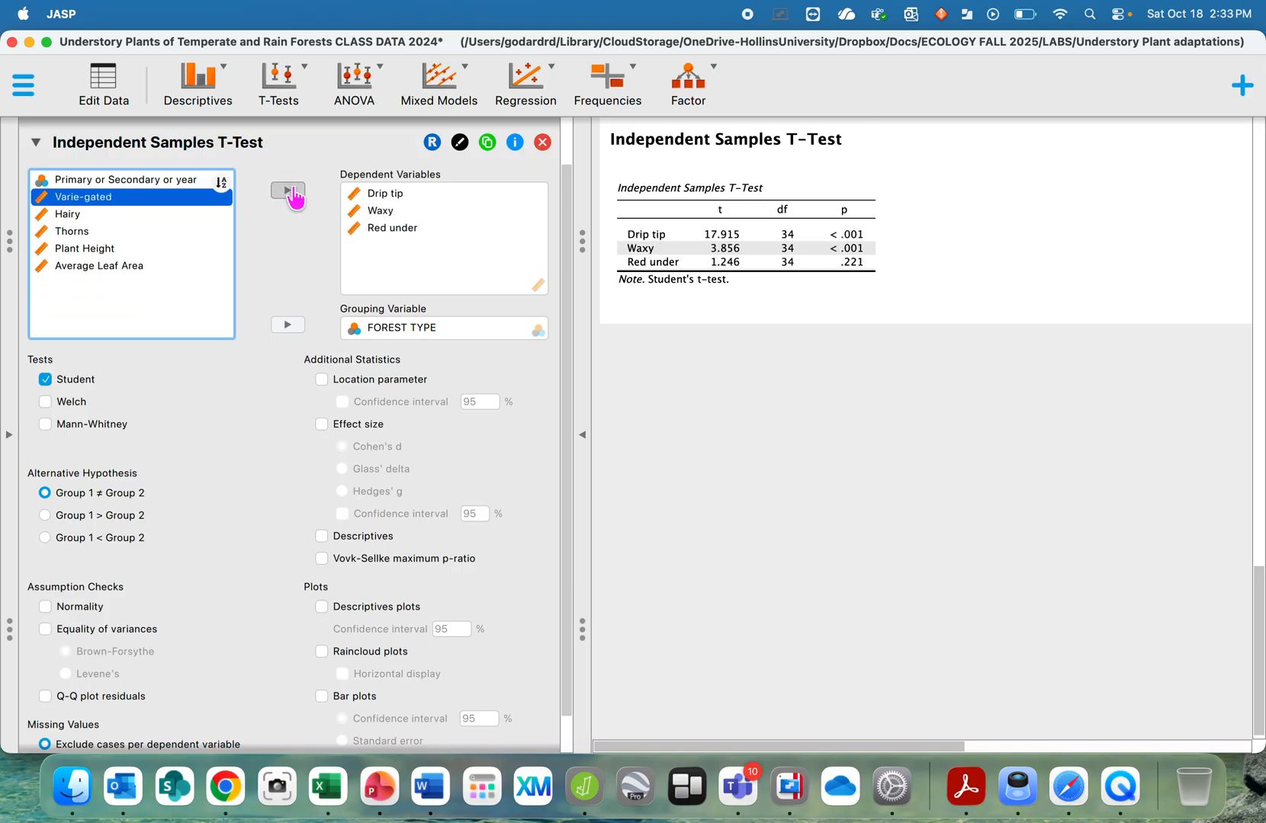
left_click(289, 191)
left_click(288, 190)
left_click(288, 190)
left_click(288, 190)
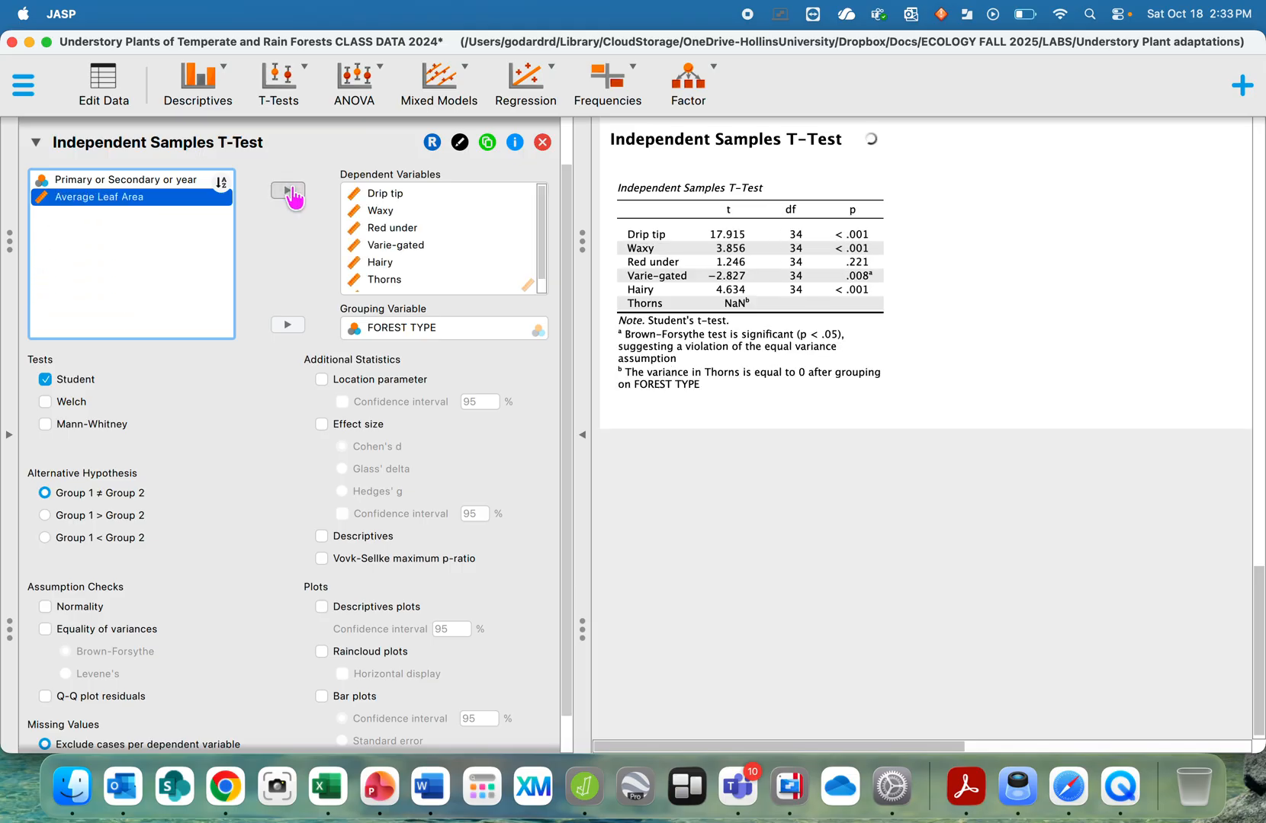
left_click(289, 191)
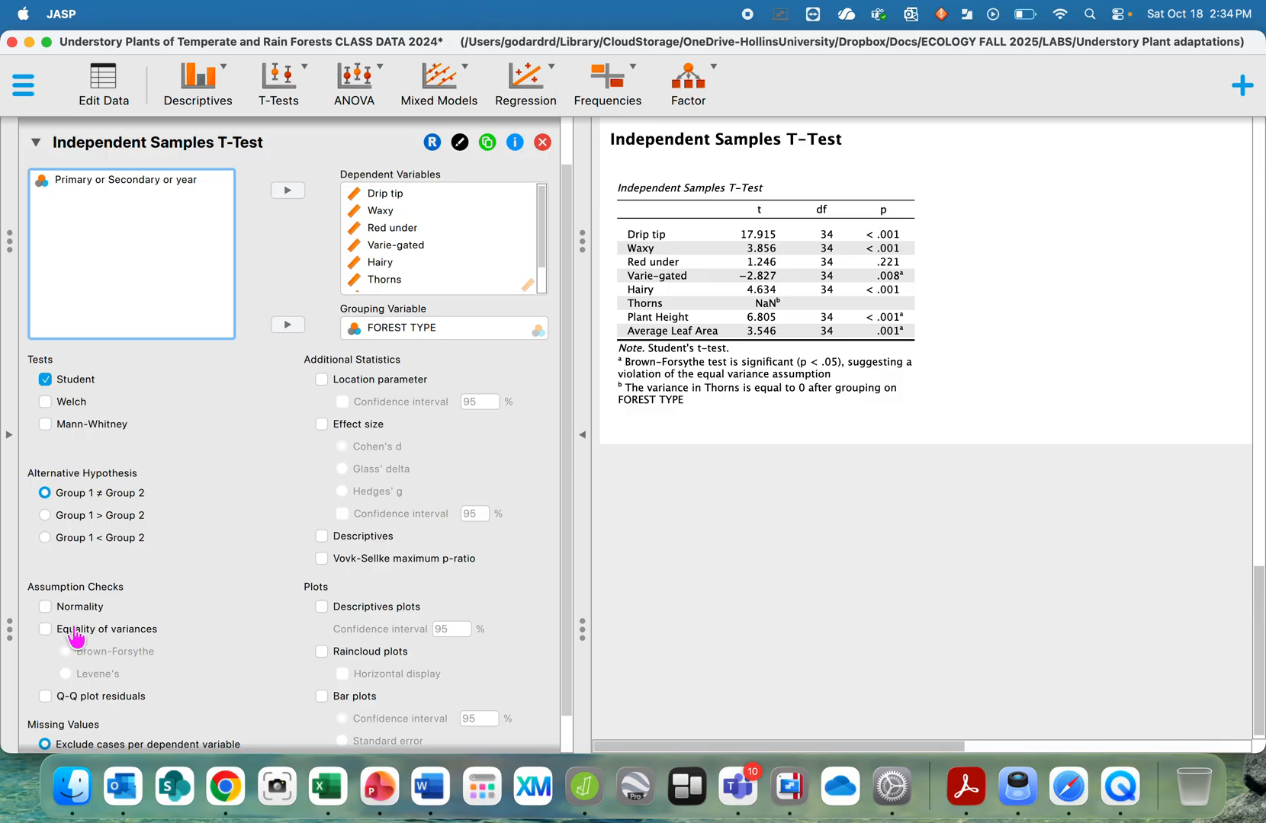
- Enable the Normality assumption check for the t-test
left_click(46, 608)
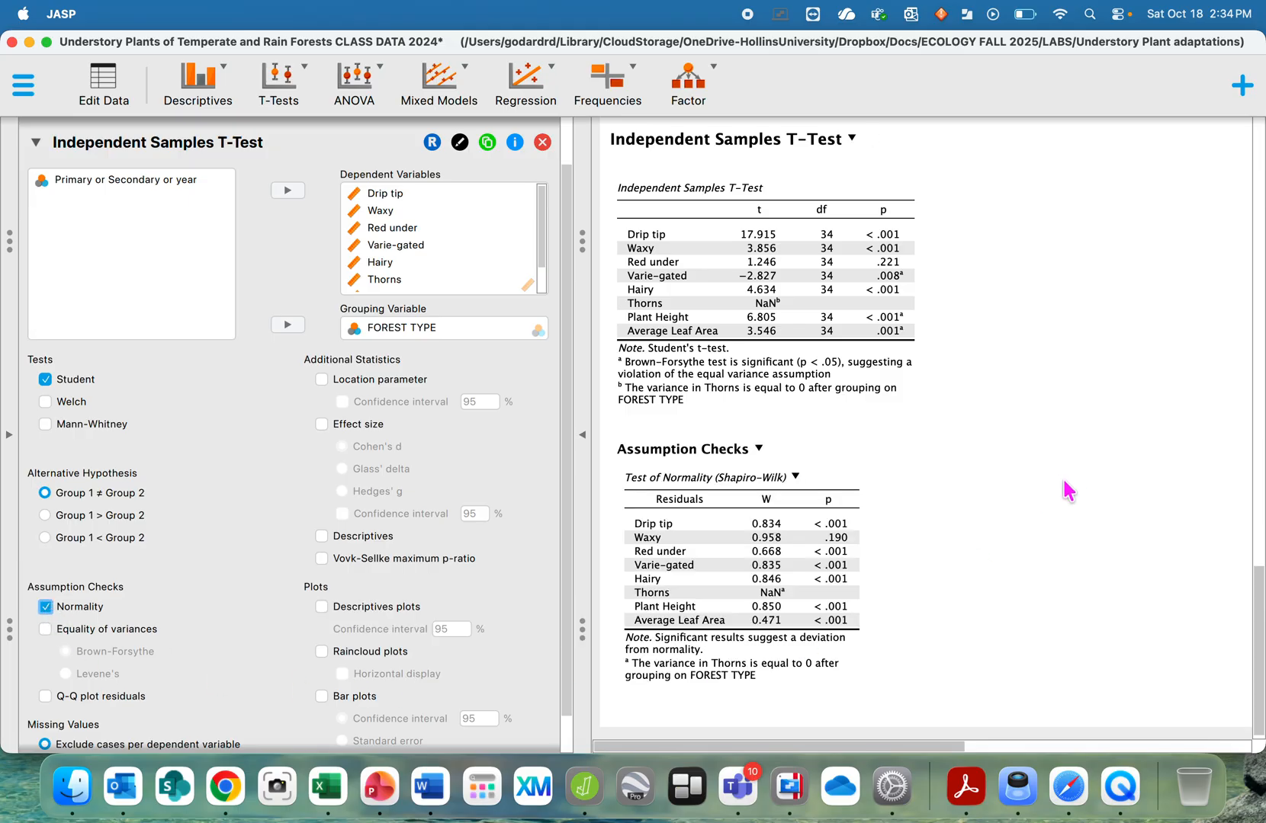
scroll(949, 495, "down", 1)
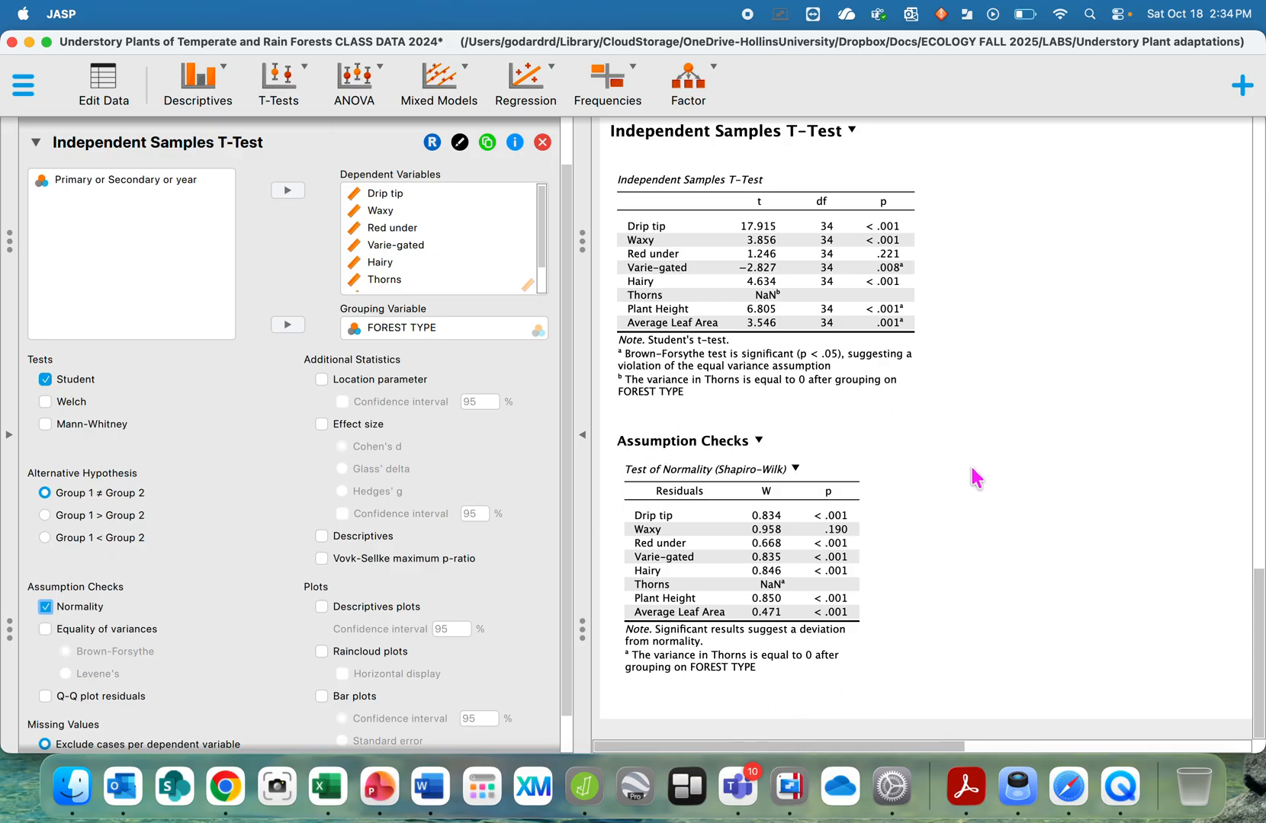
scroll(970, 473, "up", 3)
scroll(970, 475, "down", 3)
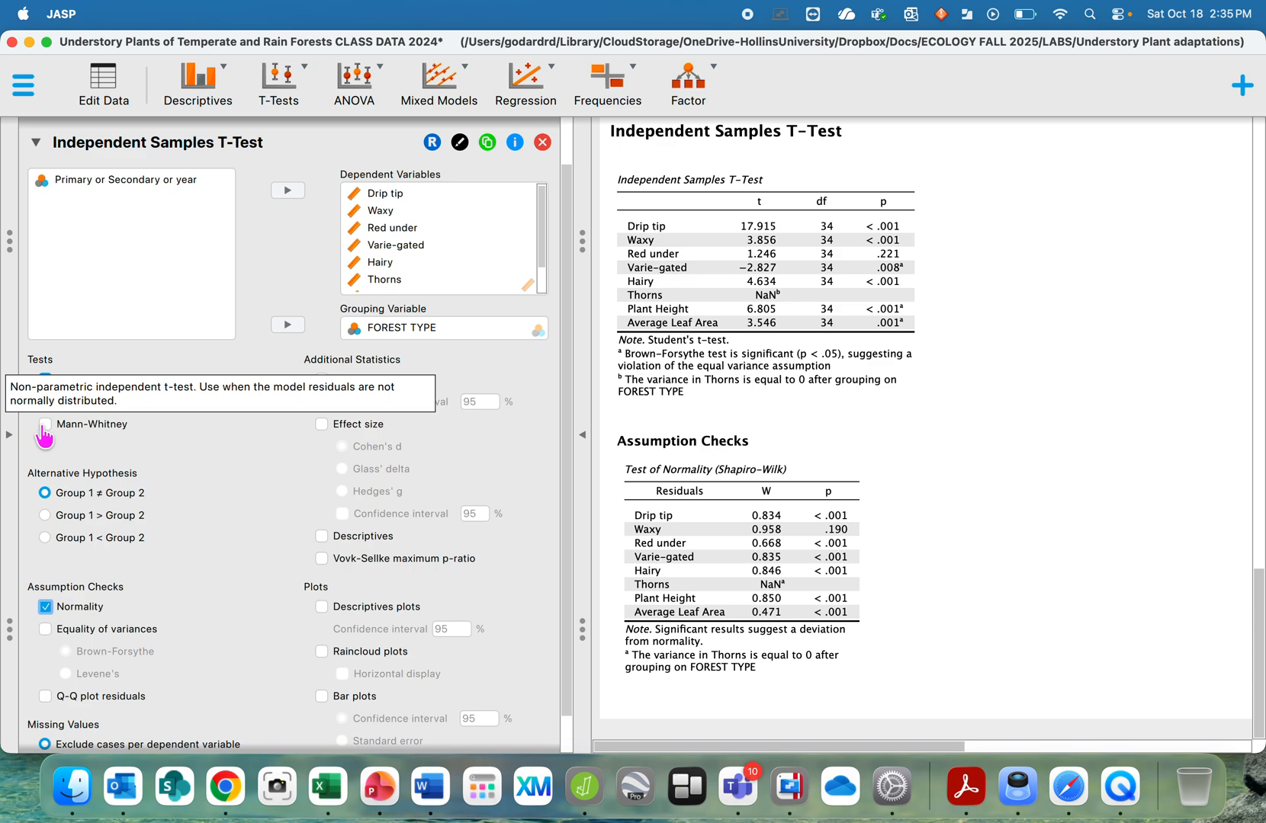
- Replace the Student test with the Mann-Whitney test
left_click(45, 426)
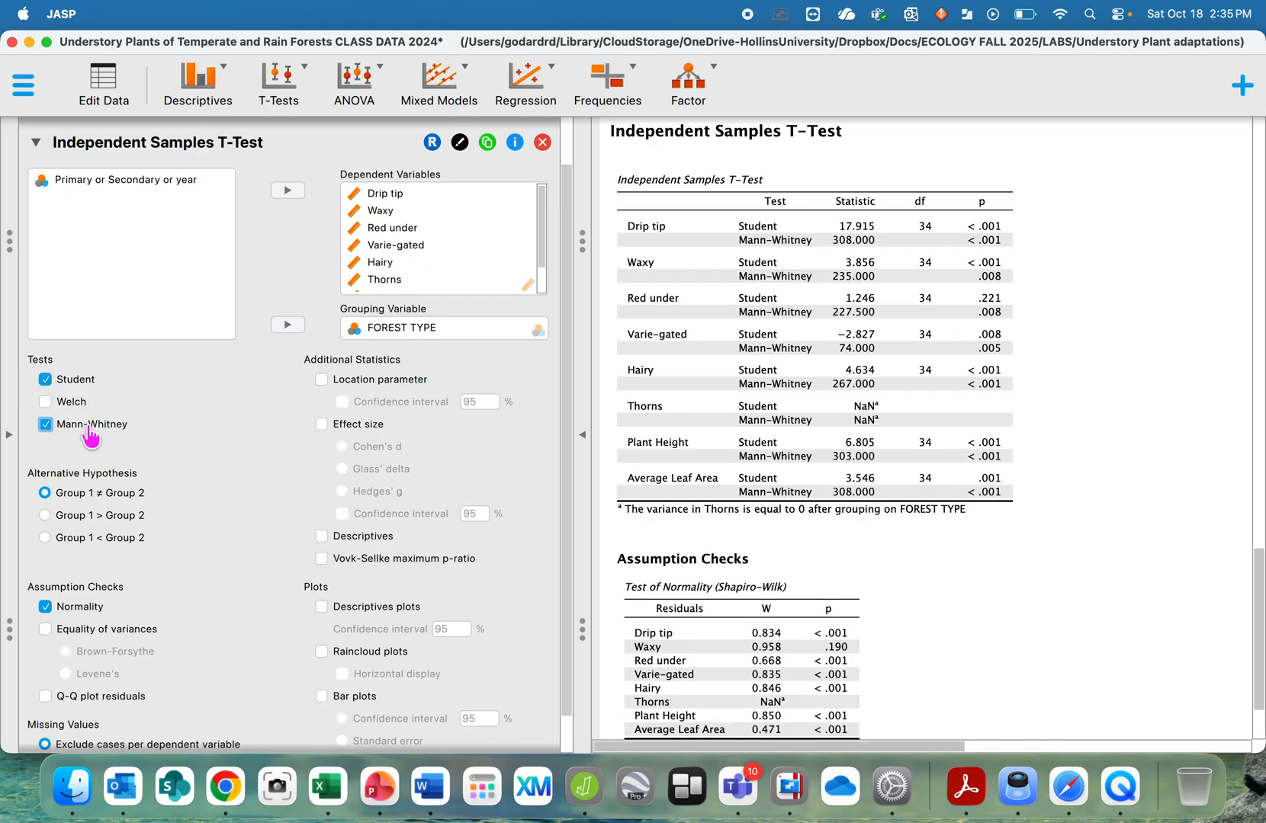
left_click(44, 380)
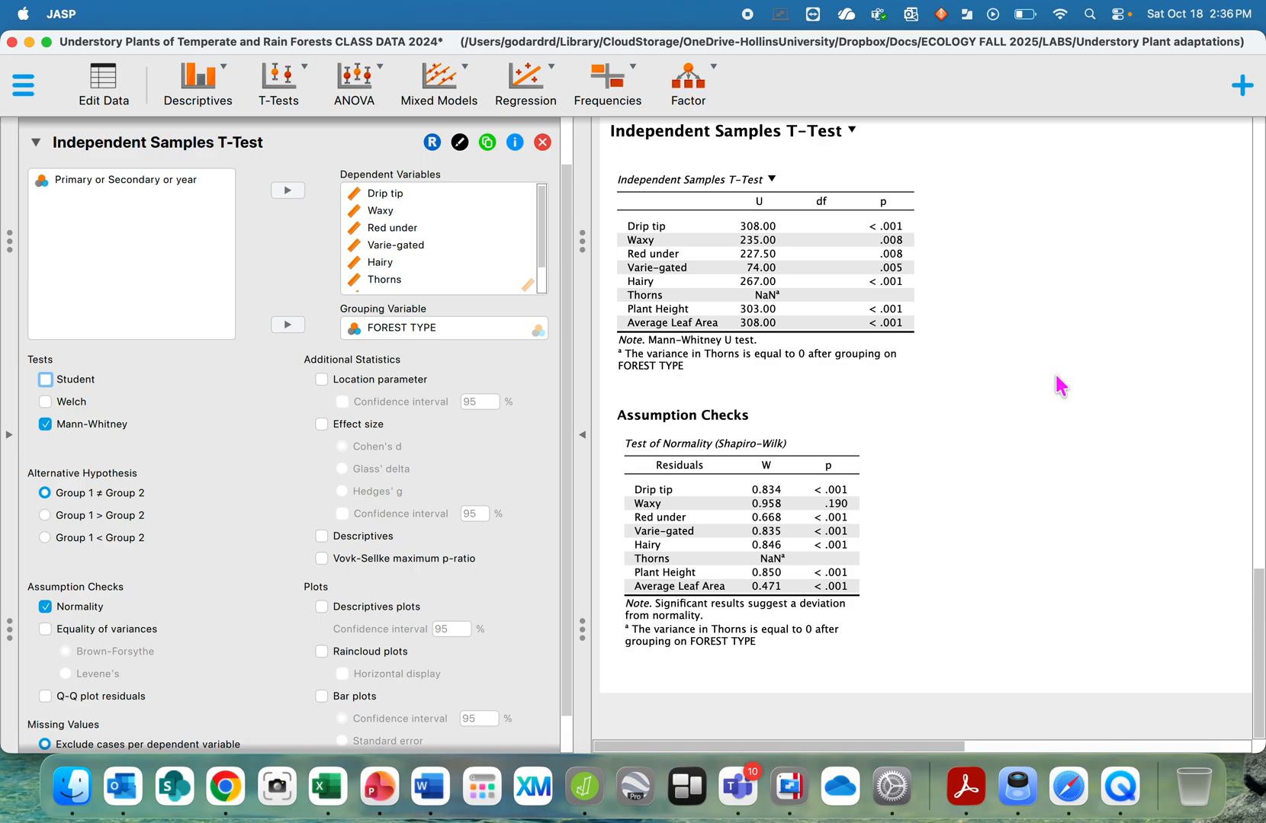
- Enlarge the results area to examine the Mann-Whitney test table
left_click(583, 434)
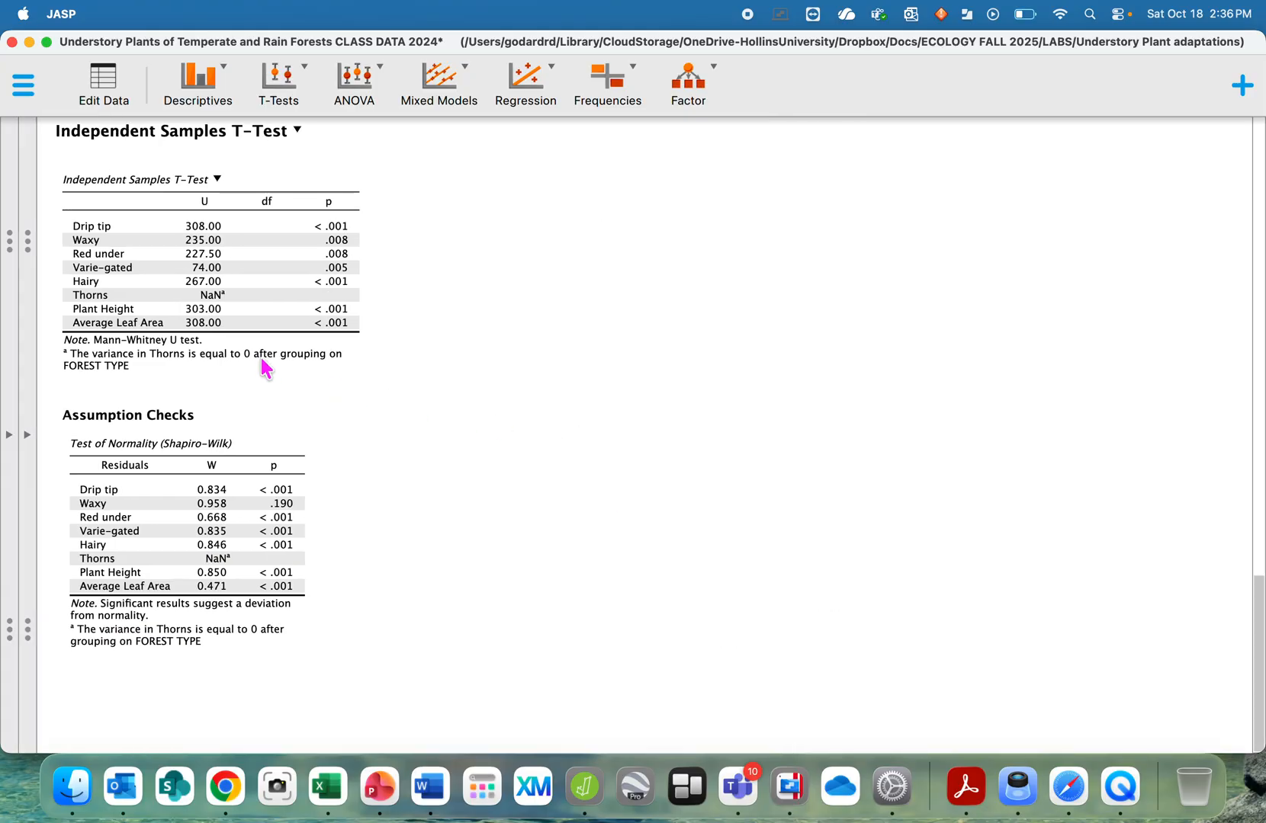
scroll(265, 369, "up", 5)
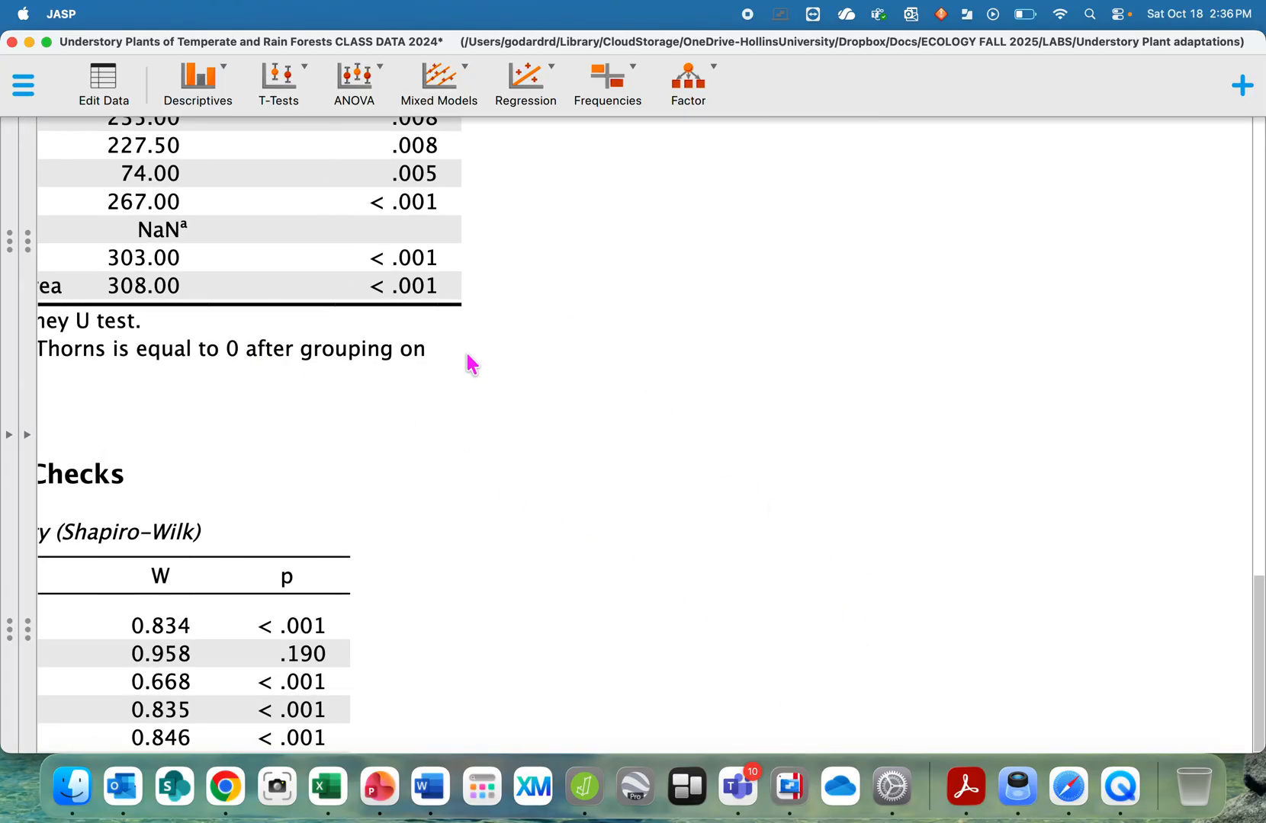
left_click(736, 579)
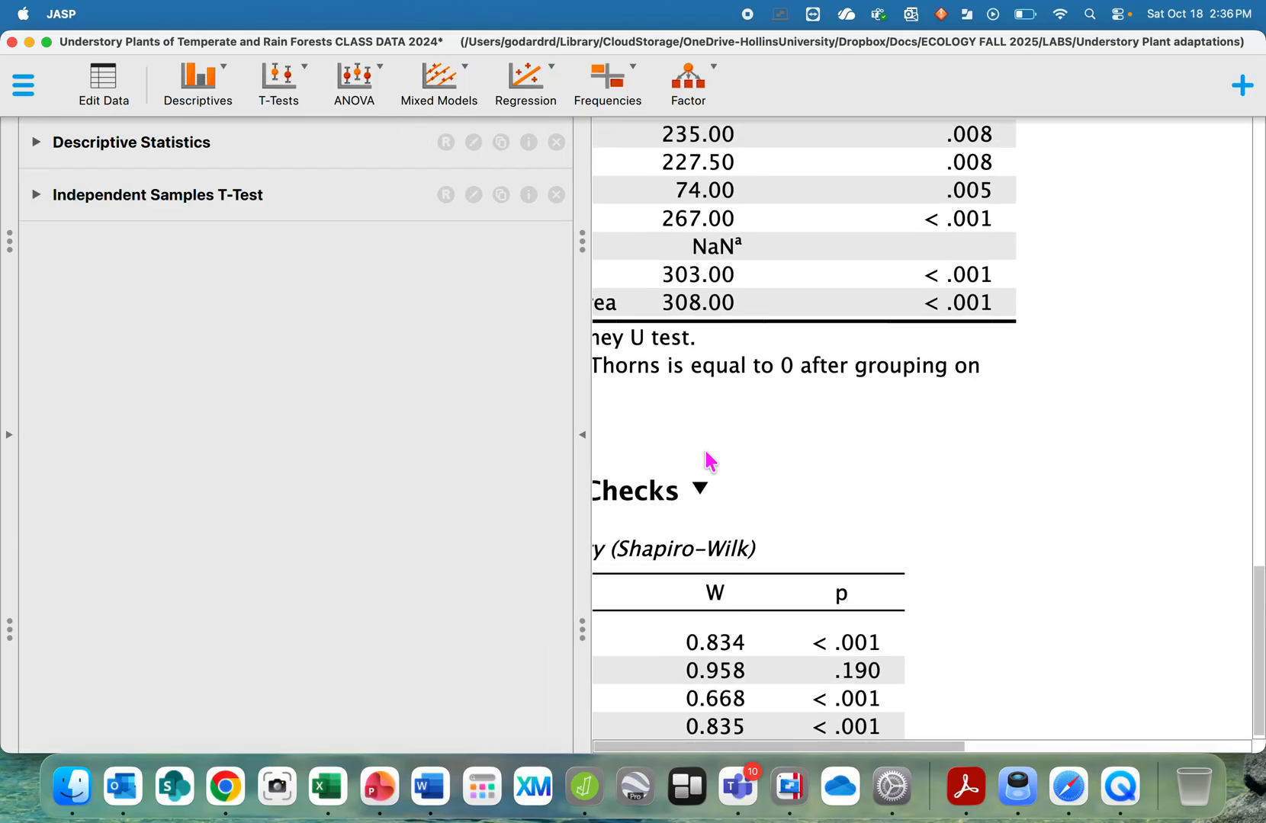
left_click(582, 434)
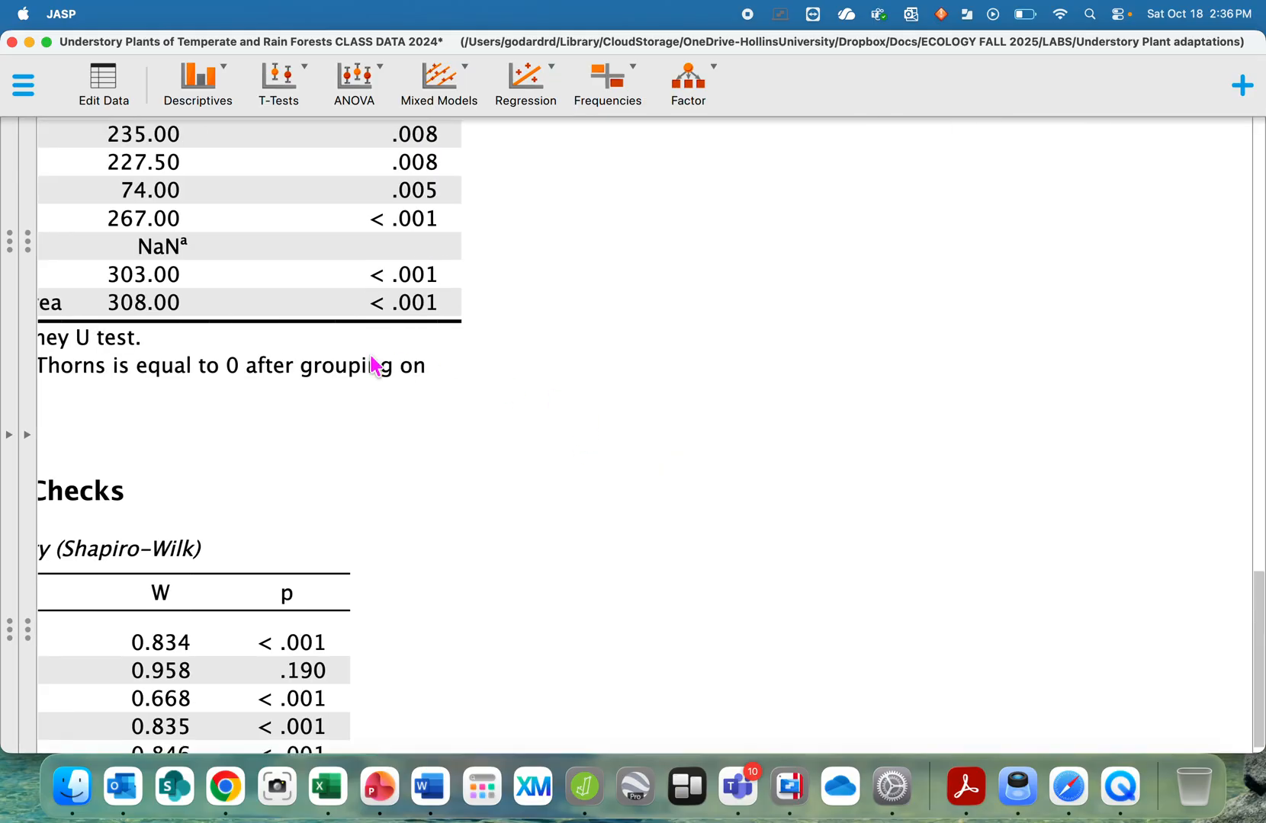
scroll(374, 366, "up", 4)
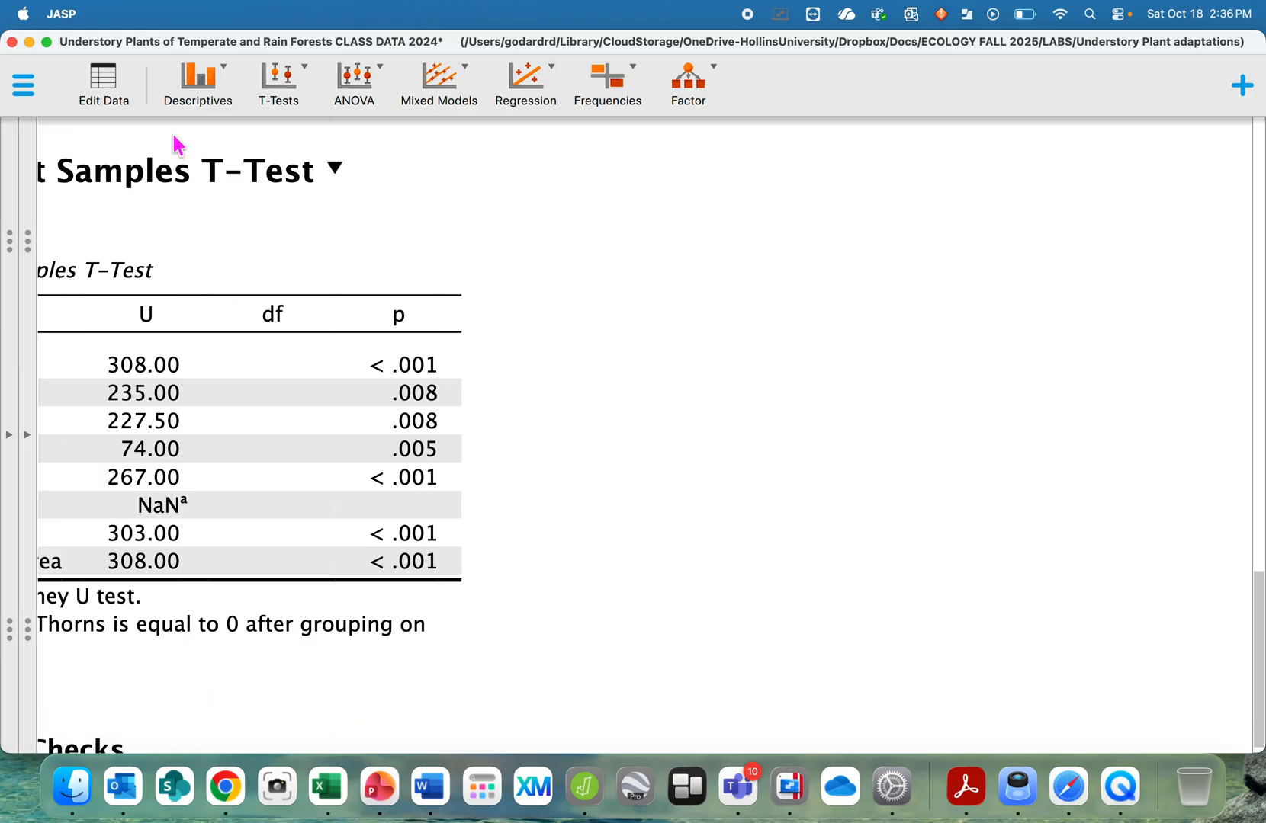
left_click_drag(174, 136, 411, 154)
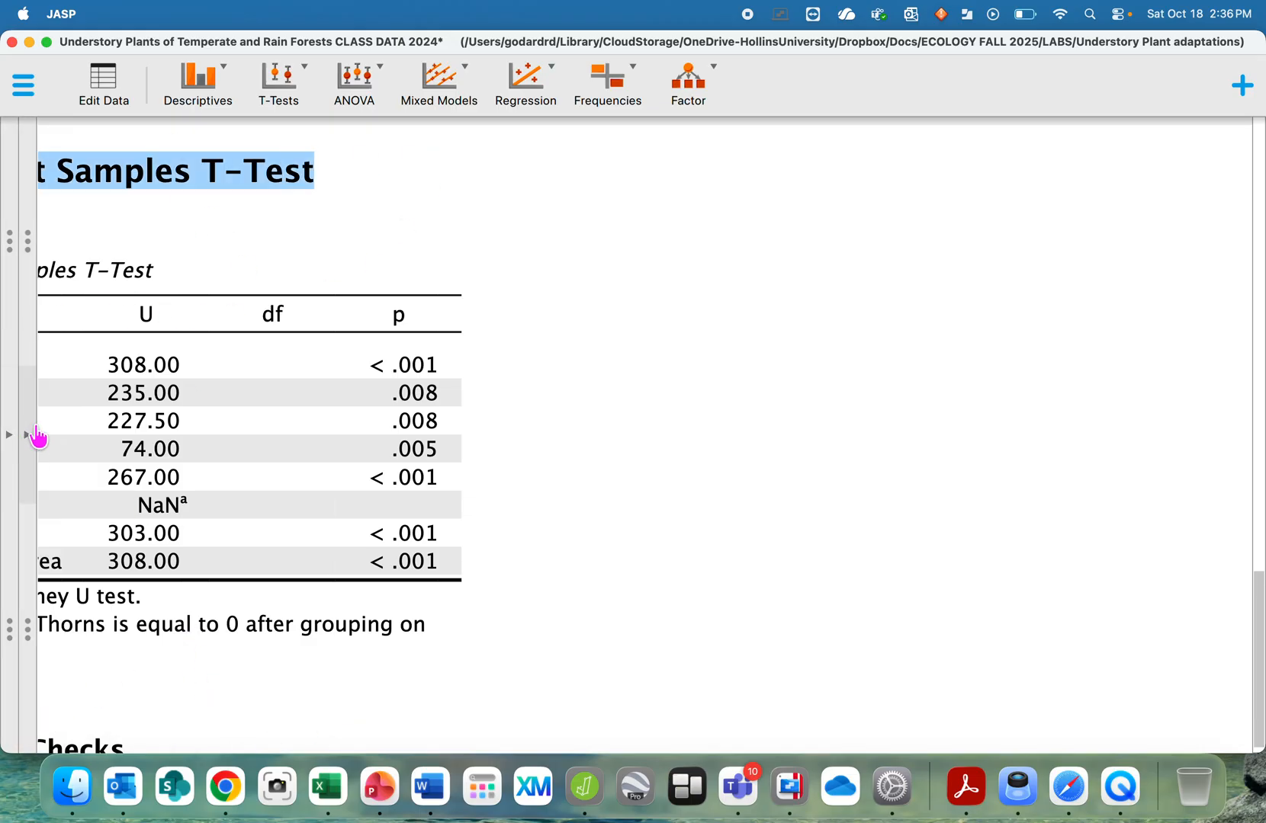
left_click(36, 436)
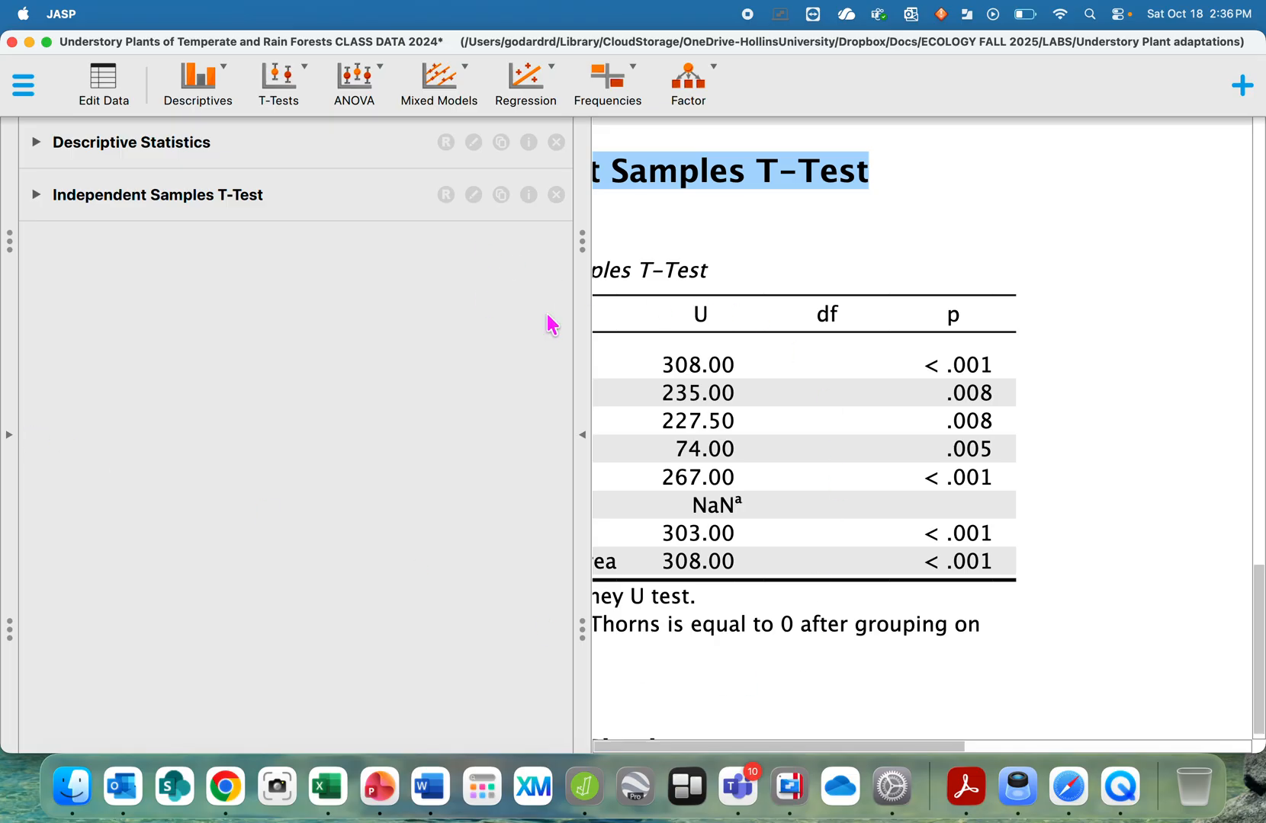
scroll(737, 296, "down", 5)
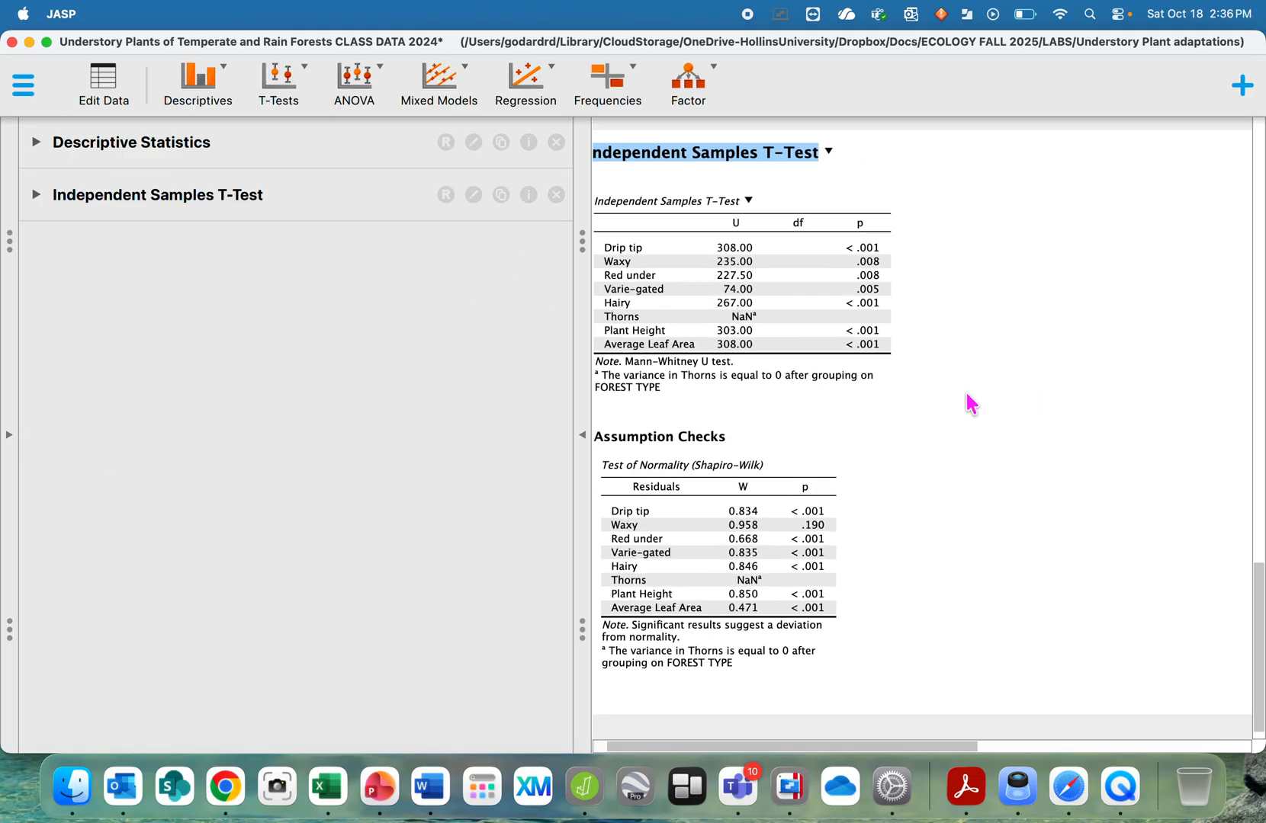
left_click(582, 435)
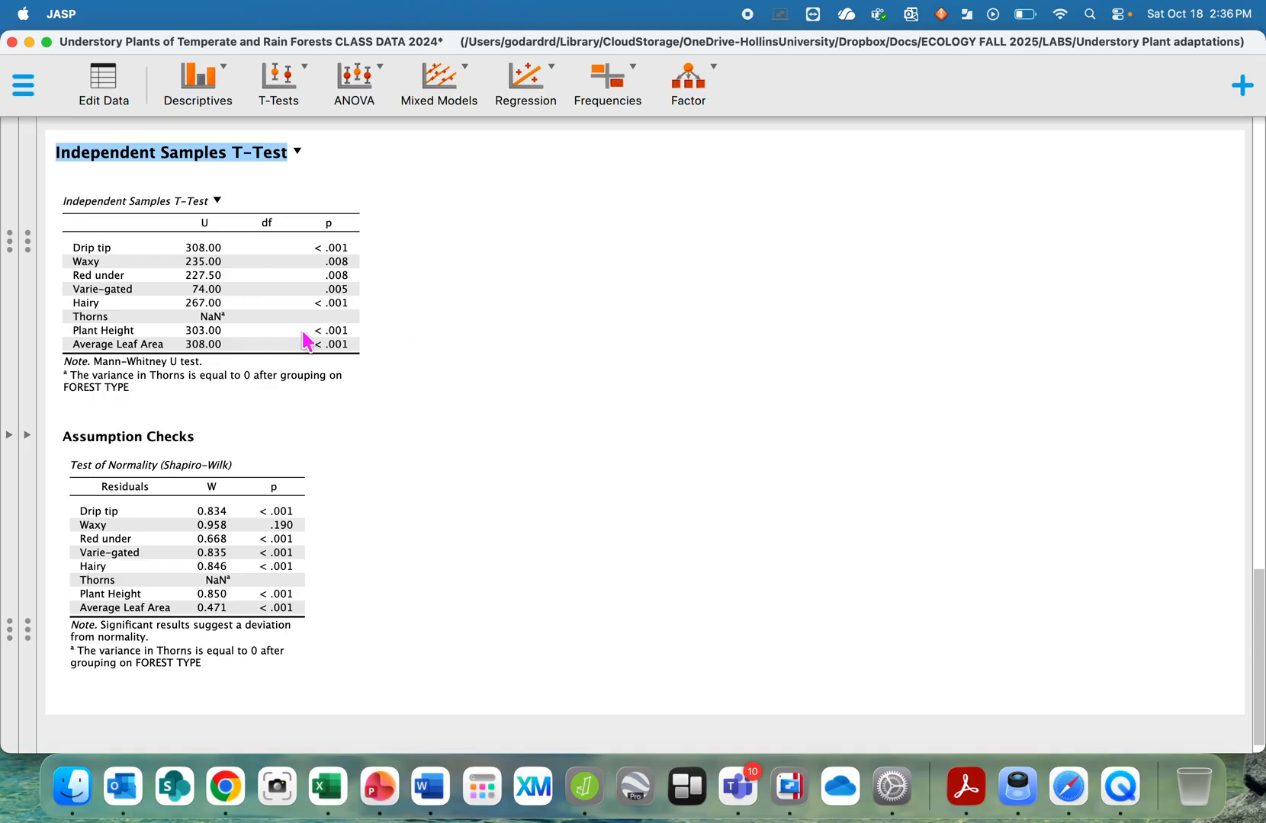
left_click(28, 436)
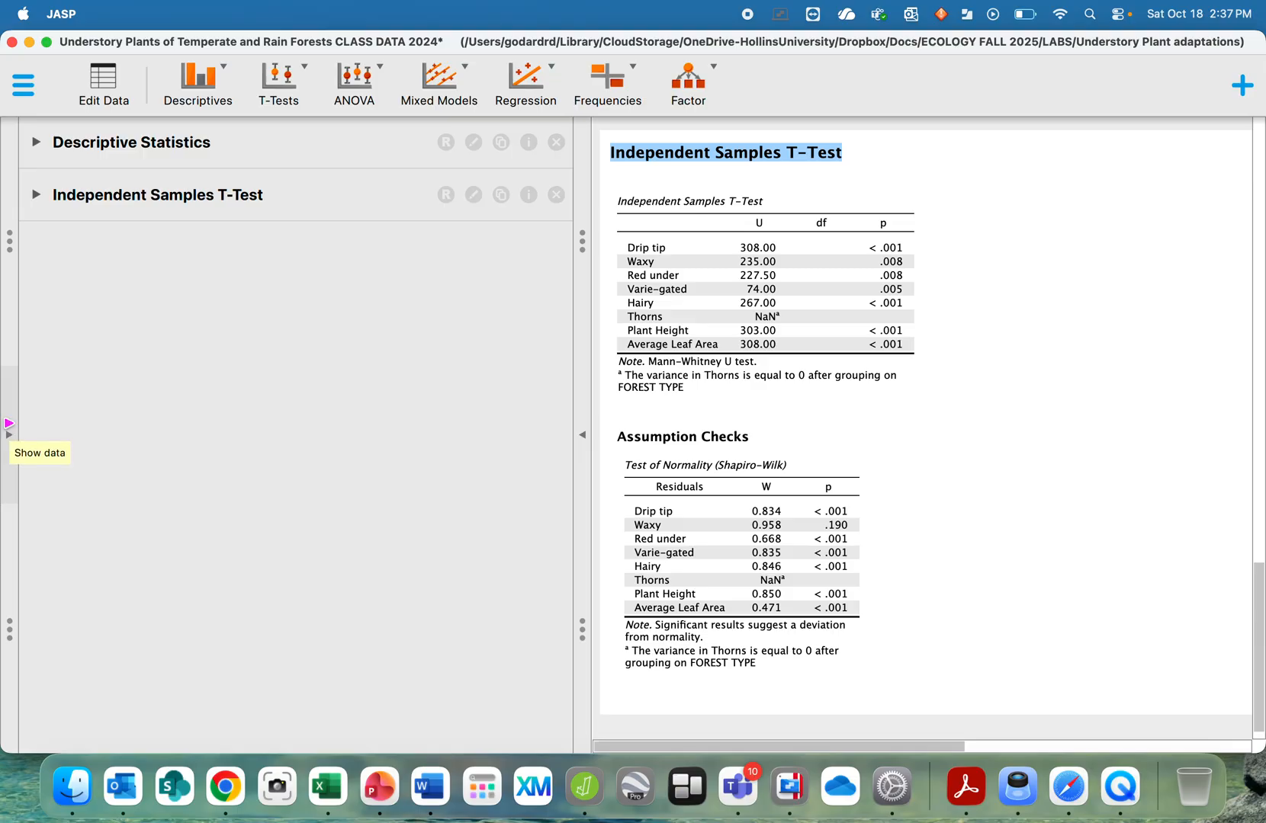
- Reopen the t-test options and add bar plots using standard error bars
left_click(33, 196)
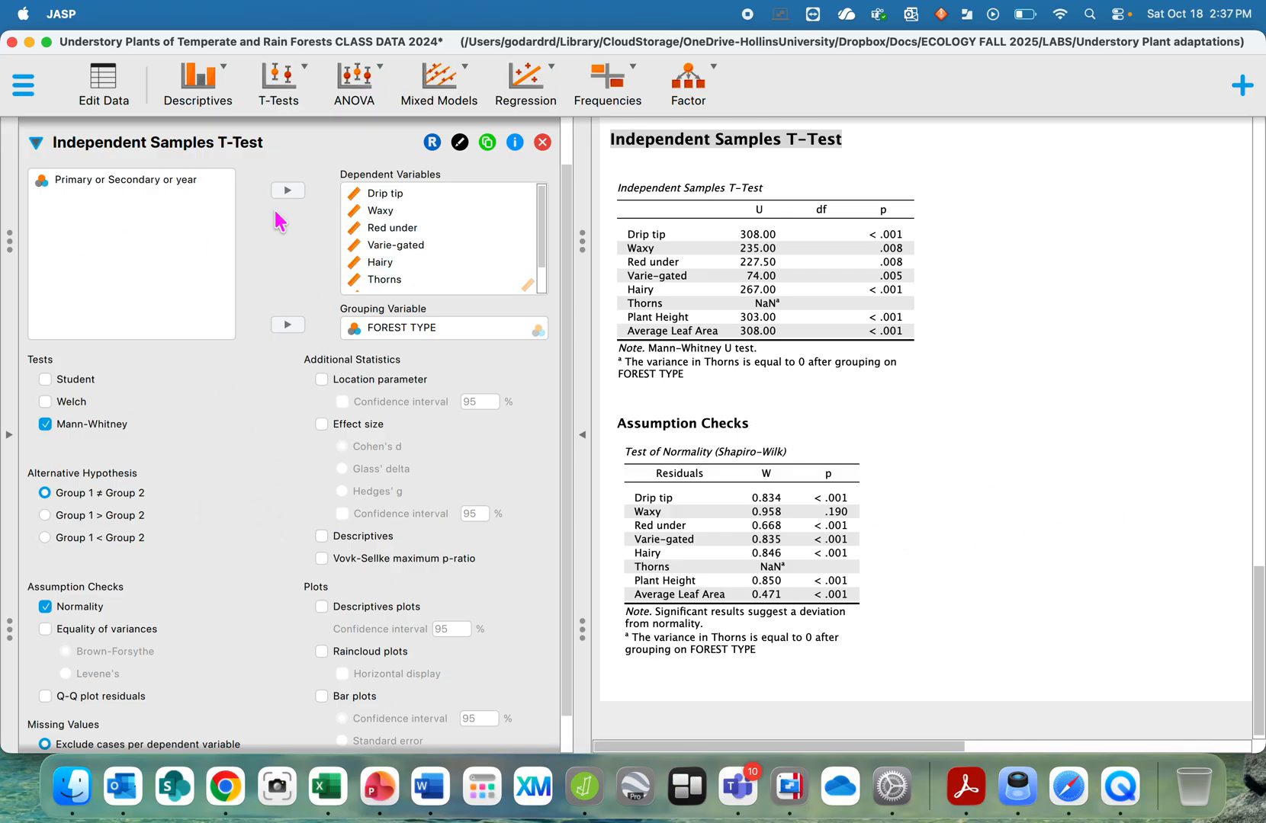
scroll(232, 511, "down", 2)
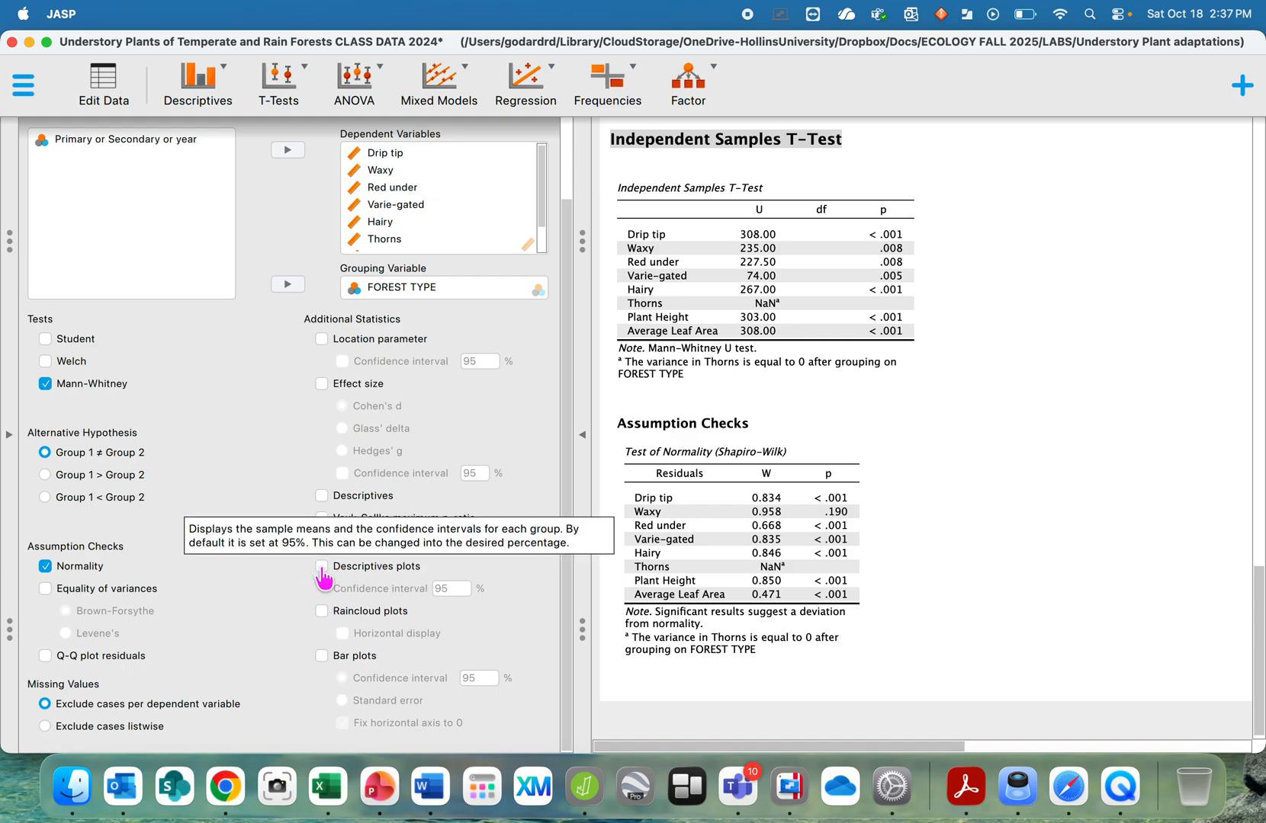
left_click(322, 656)
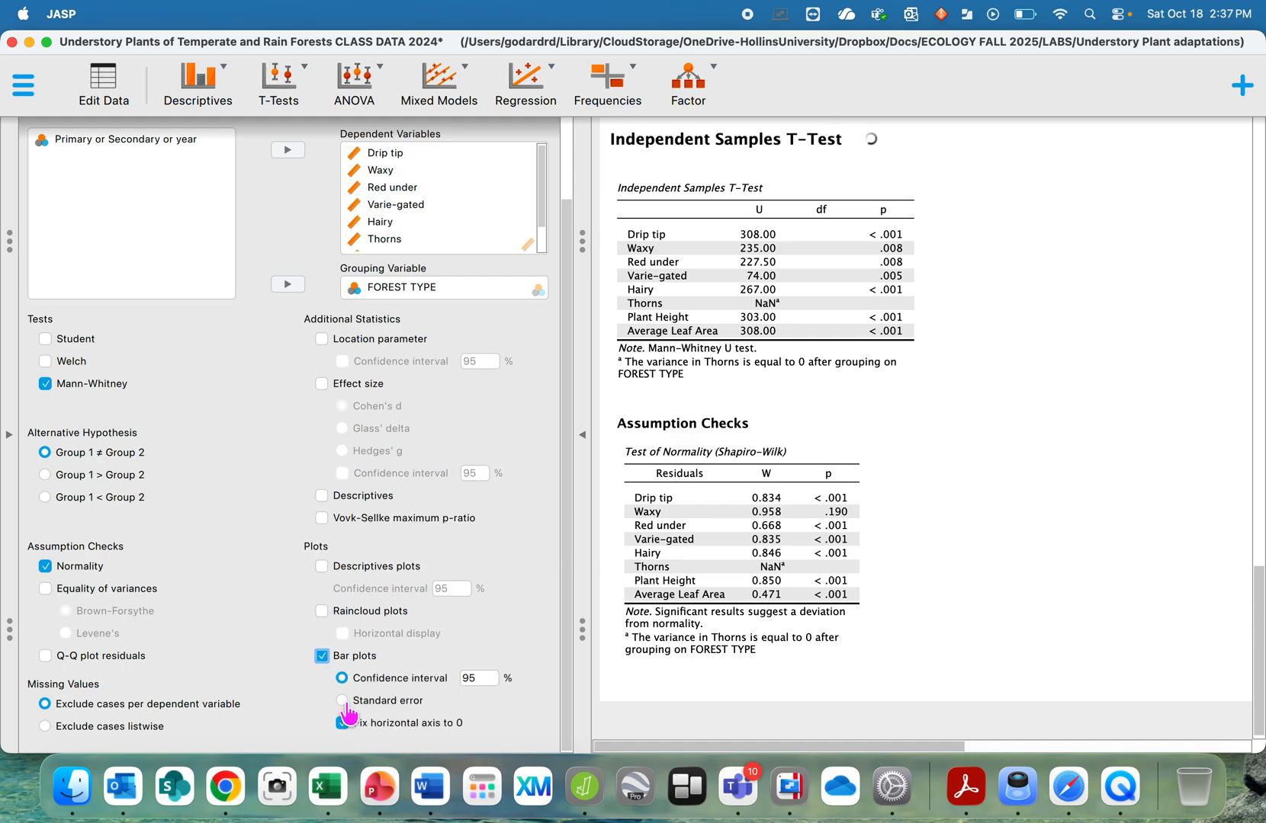
left_click(344, 701)
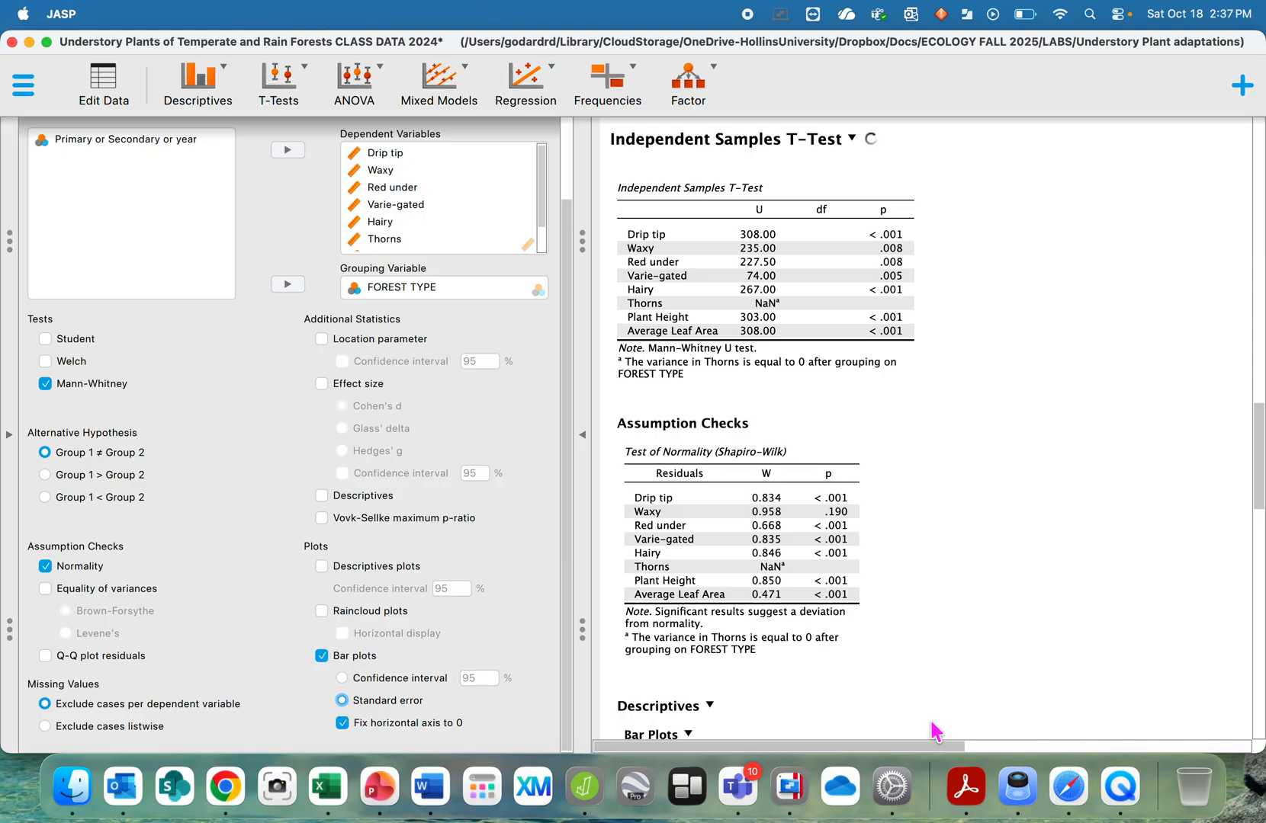
- Scroll through the bar plots of each leaf trait by forest type
scroll(1020, 490, "down", 5)
scroll(1020, 490, "down", 2)
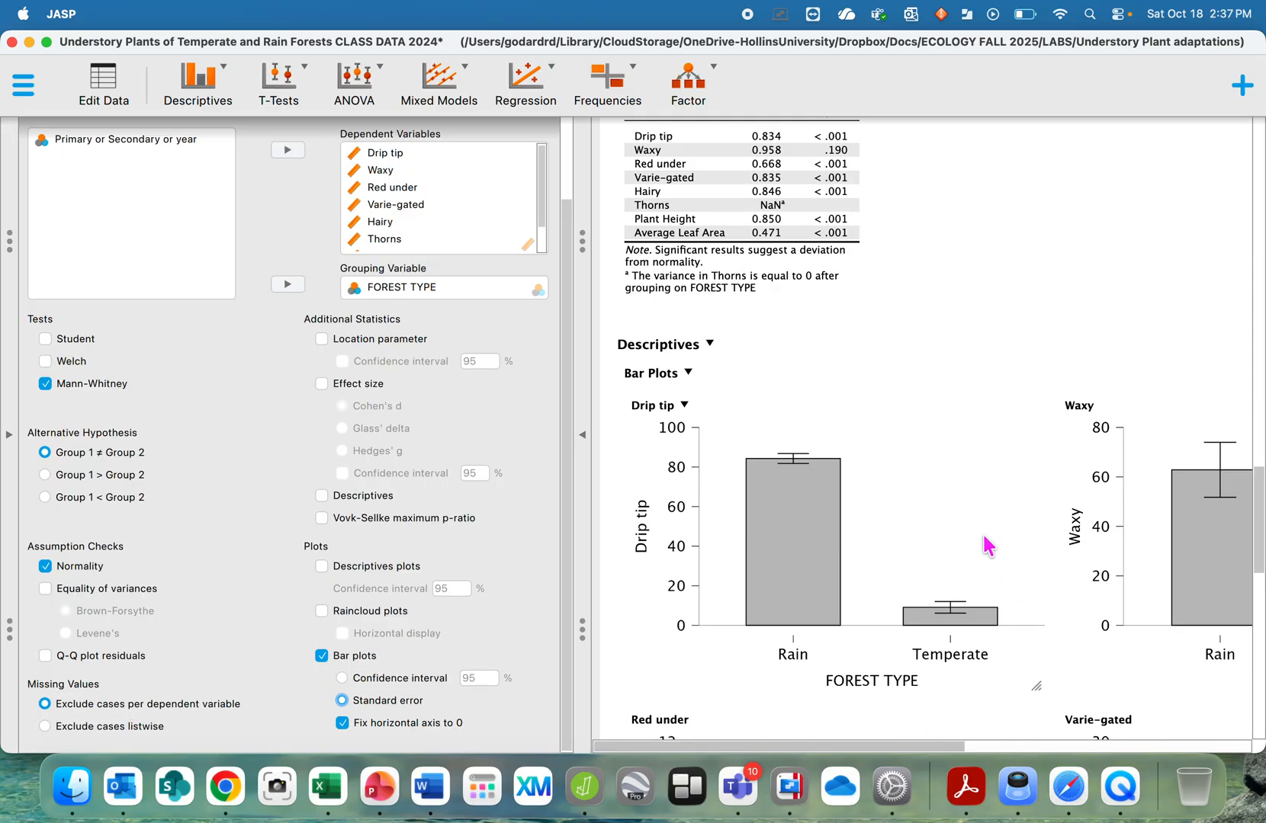
left_click(583, 436)
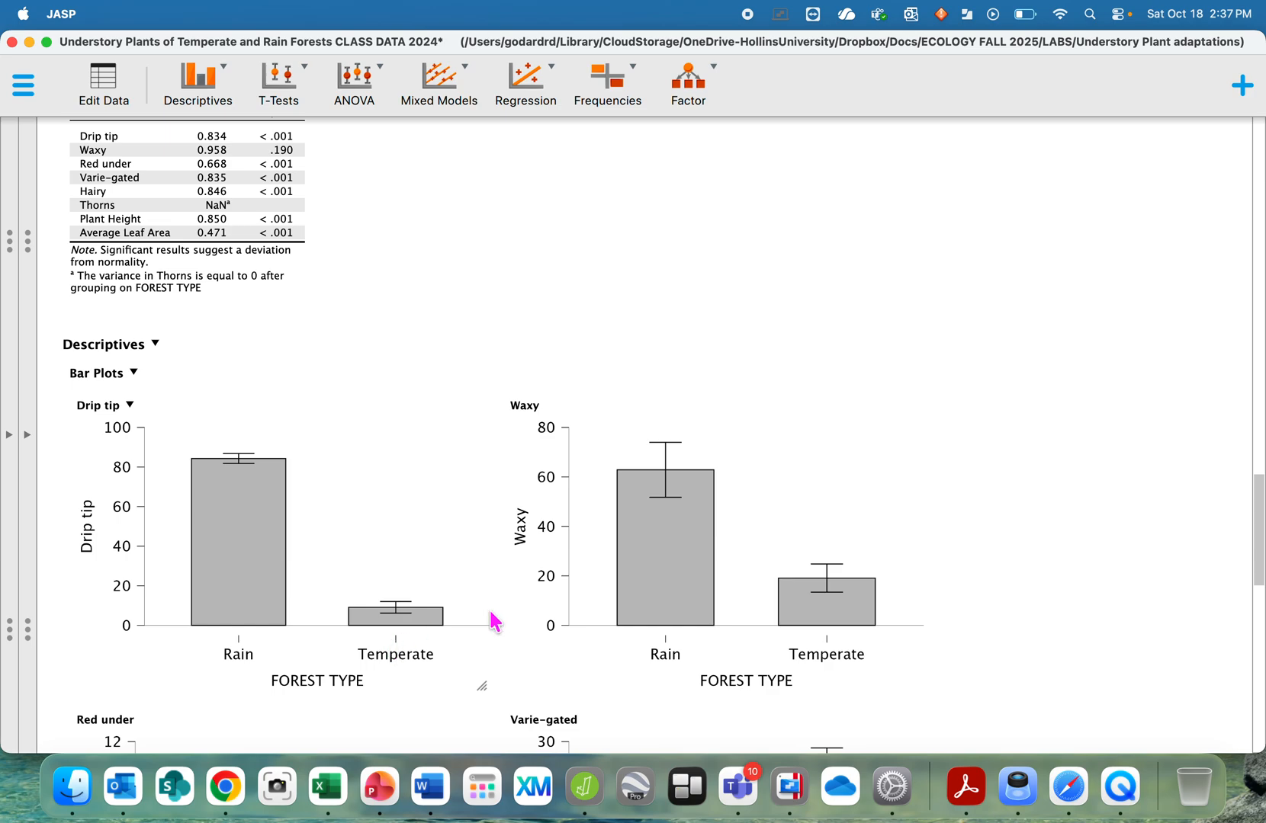
scroll(1075, 449, "down", 5)
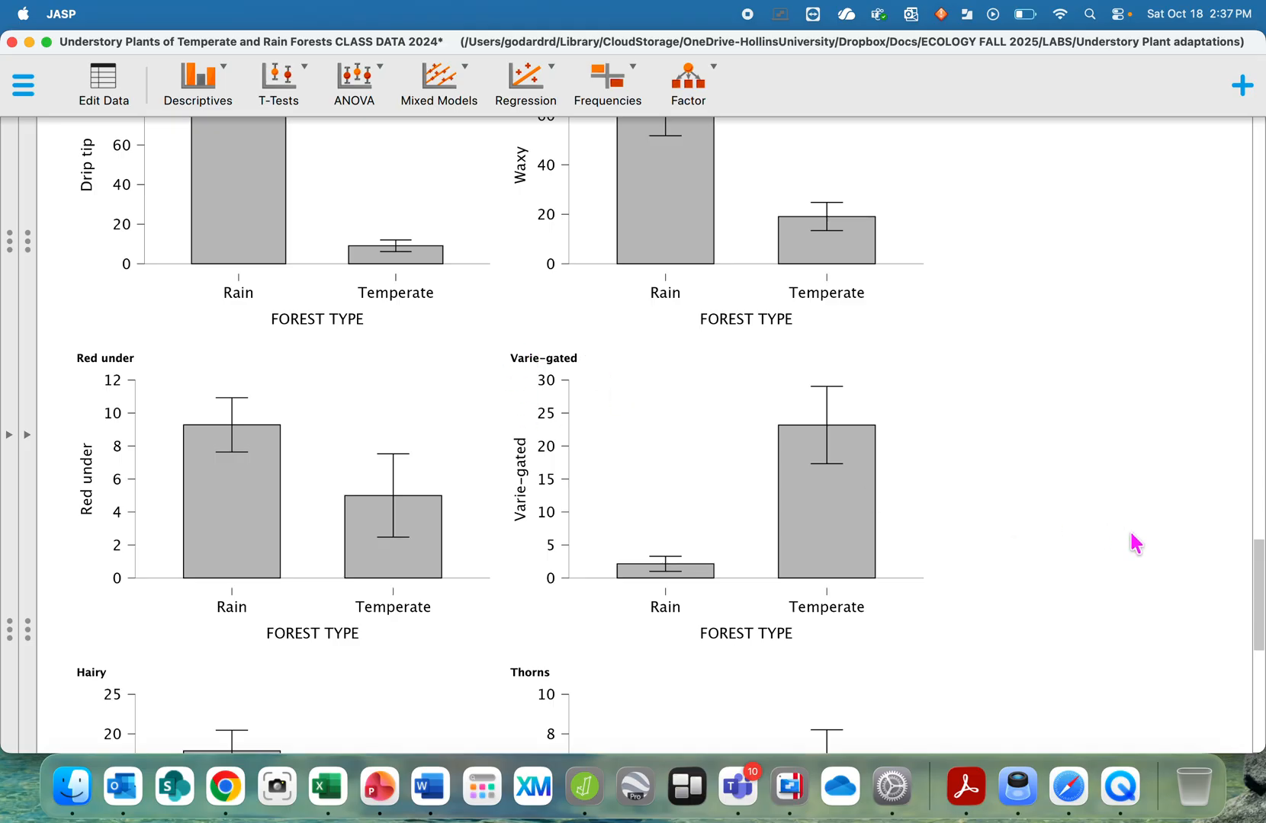
scroll(1136, 545, "down", 3)
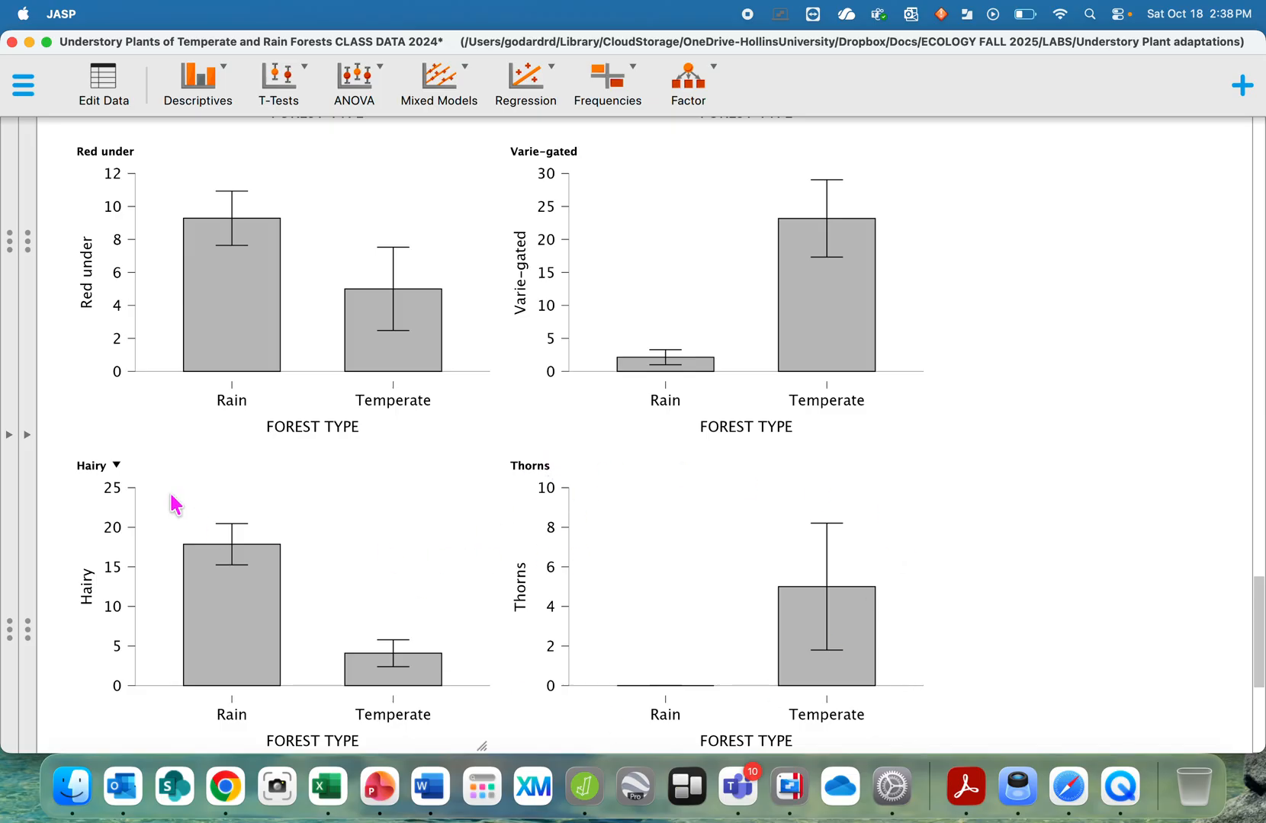
scroll(339, 599, "down", 5)
scroll(339, 601, "down", 4)
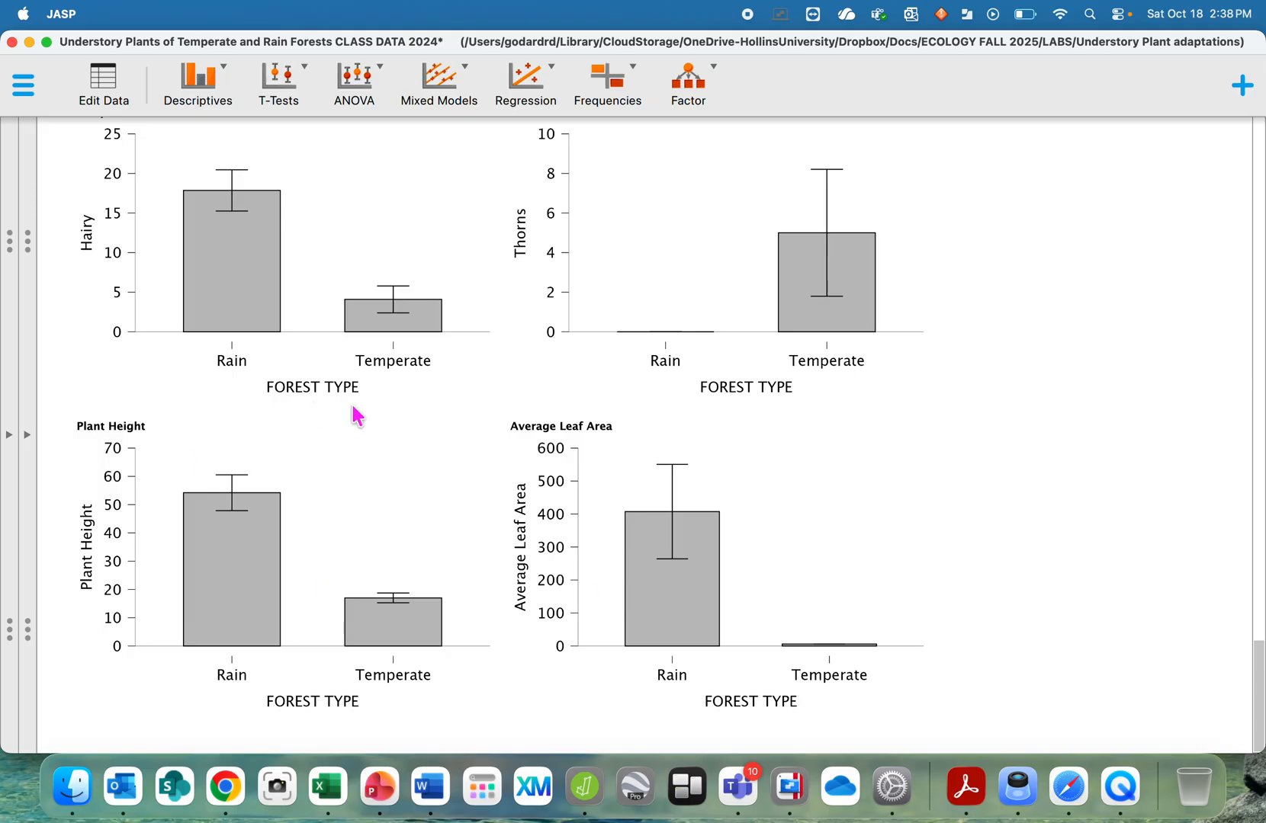
scroll(398, 389, "up", 10)
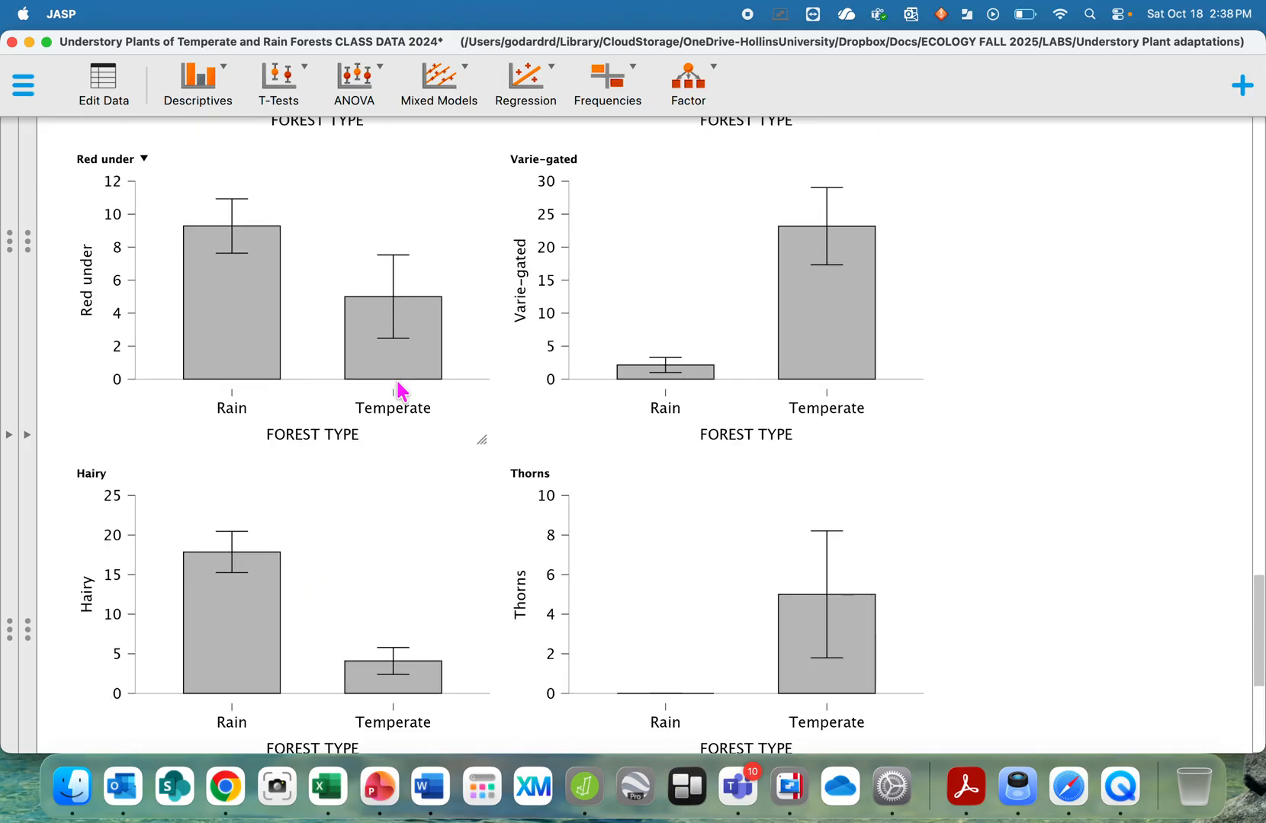
scroll(403, 389, "up", 3)
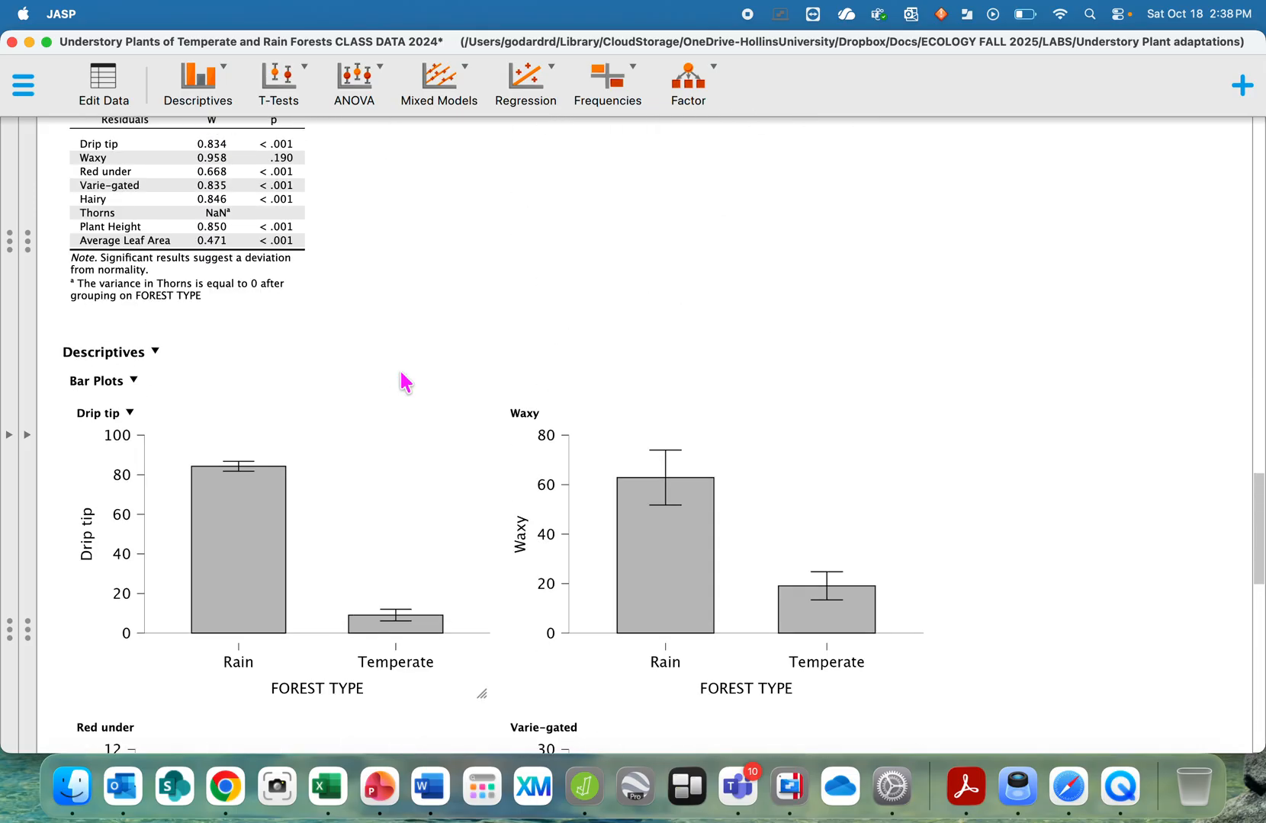
scroll(403, 381, "up", 2)
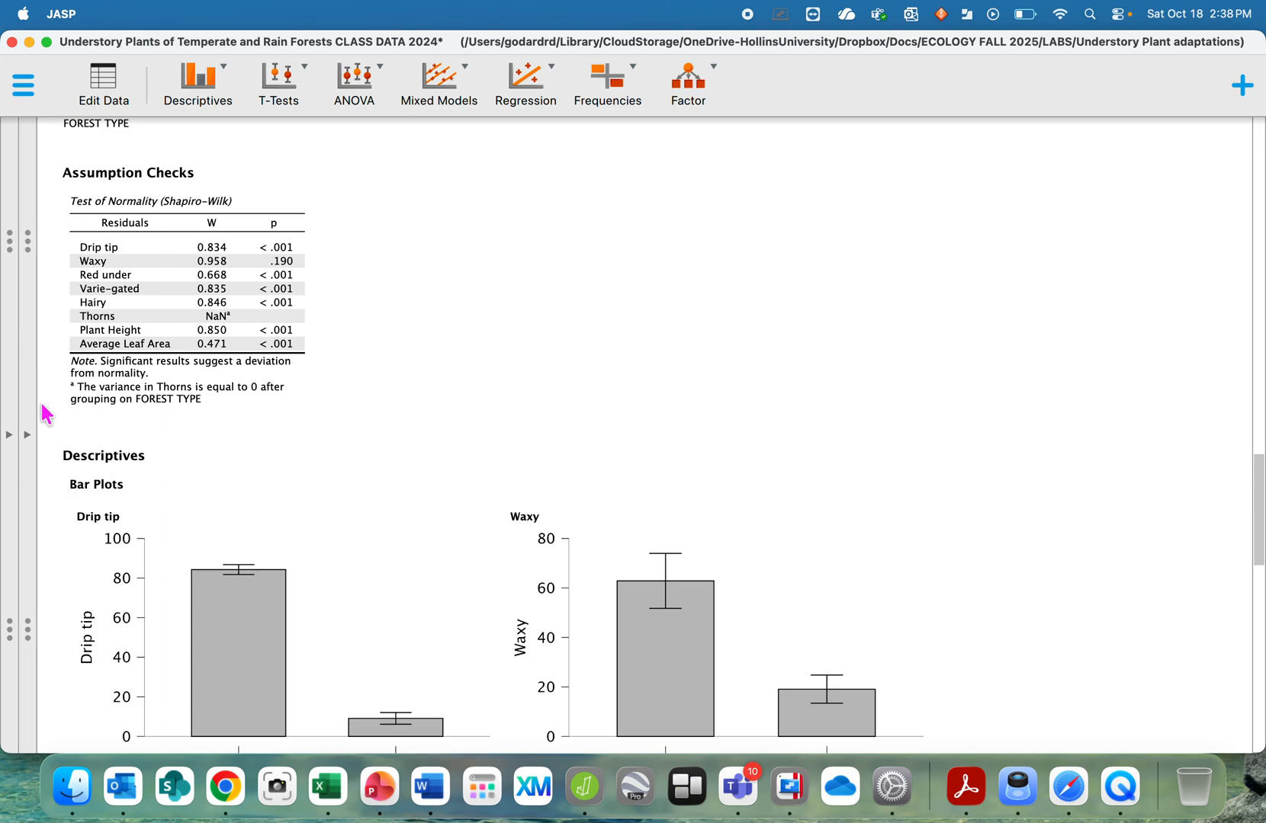
left_click(30, 440)
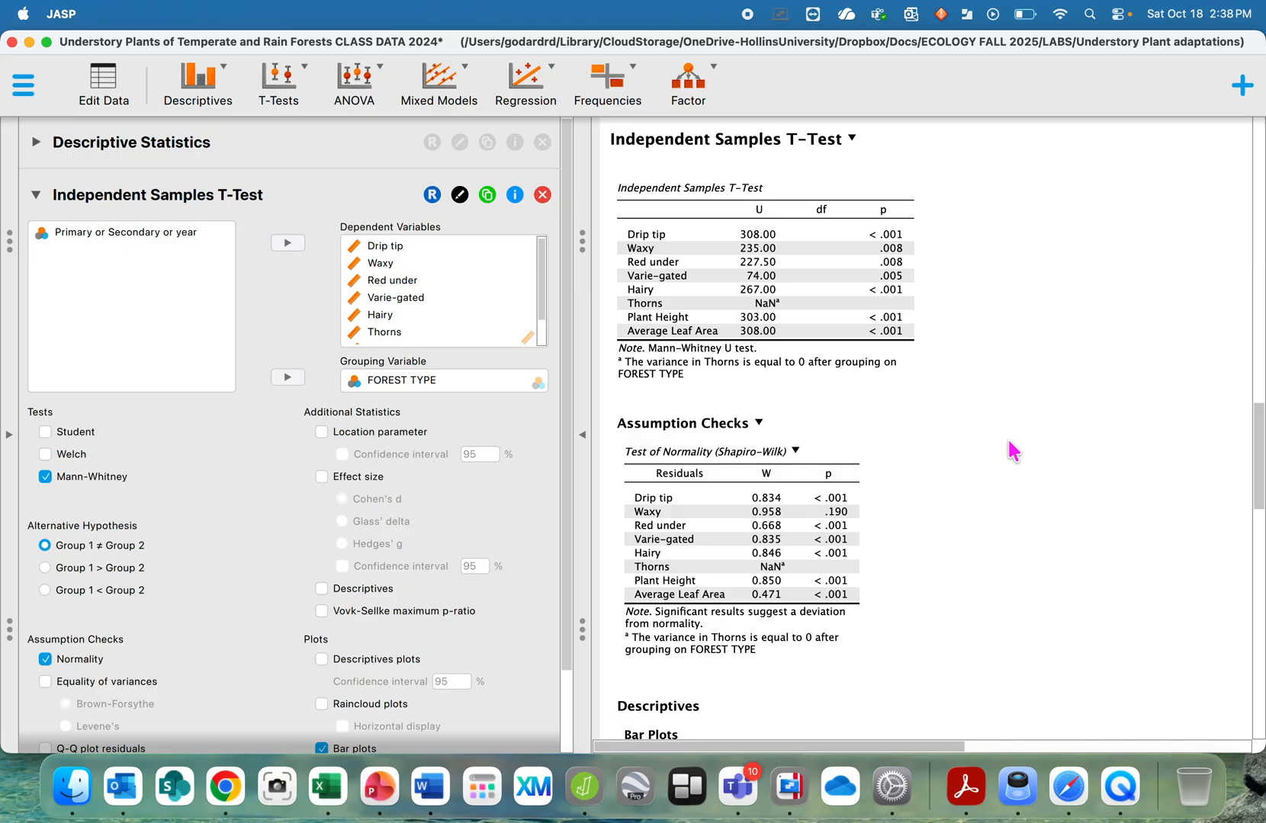
scroll(1012, 452, "down", 7)
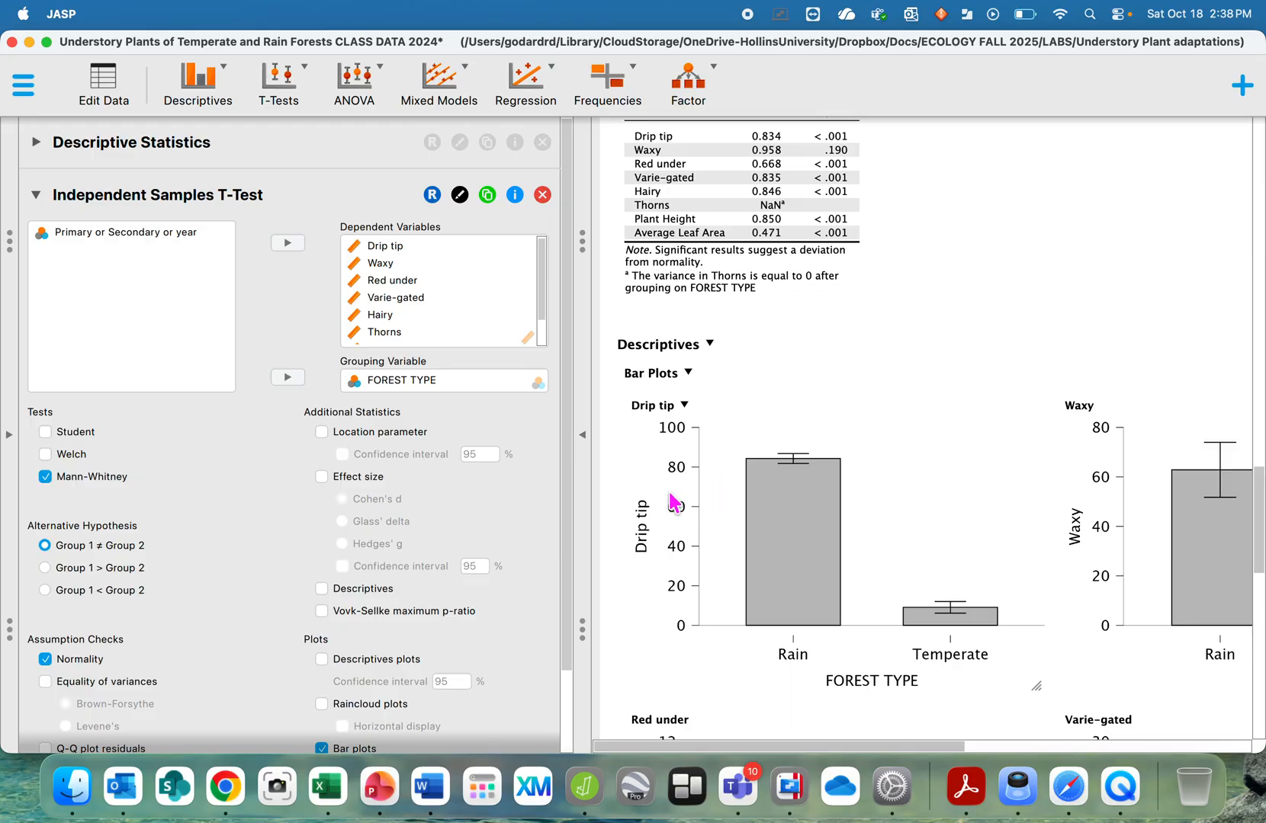
scroll(568, 467, "down", 1)
scroll(568, 467, "down", 2)
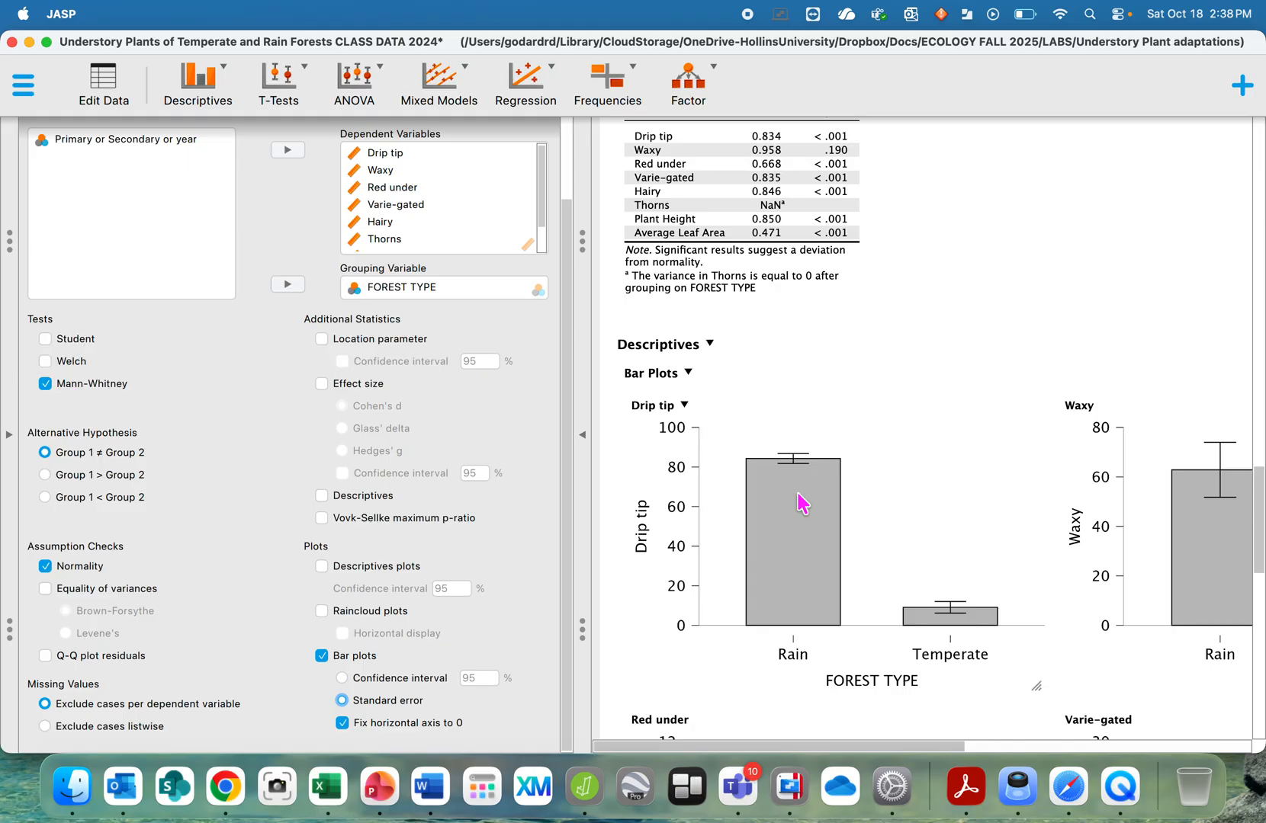
scroll(933, 446, "down", 5)
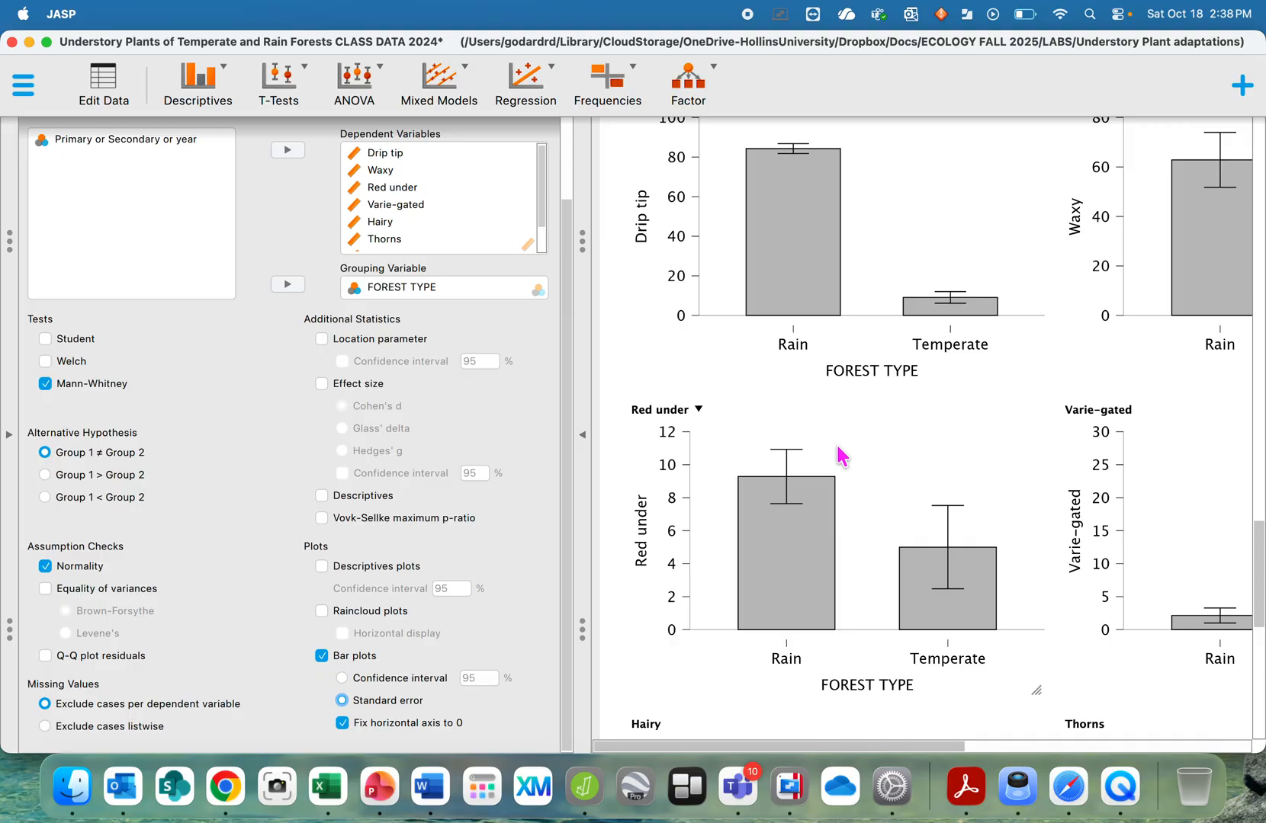
scroll(841, 456, "down", 5)
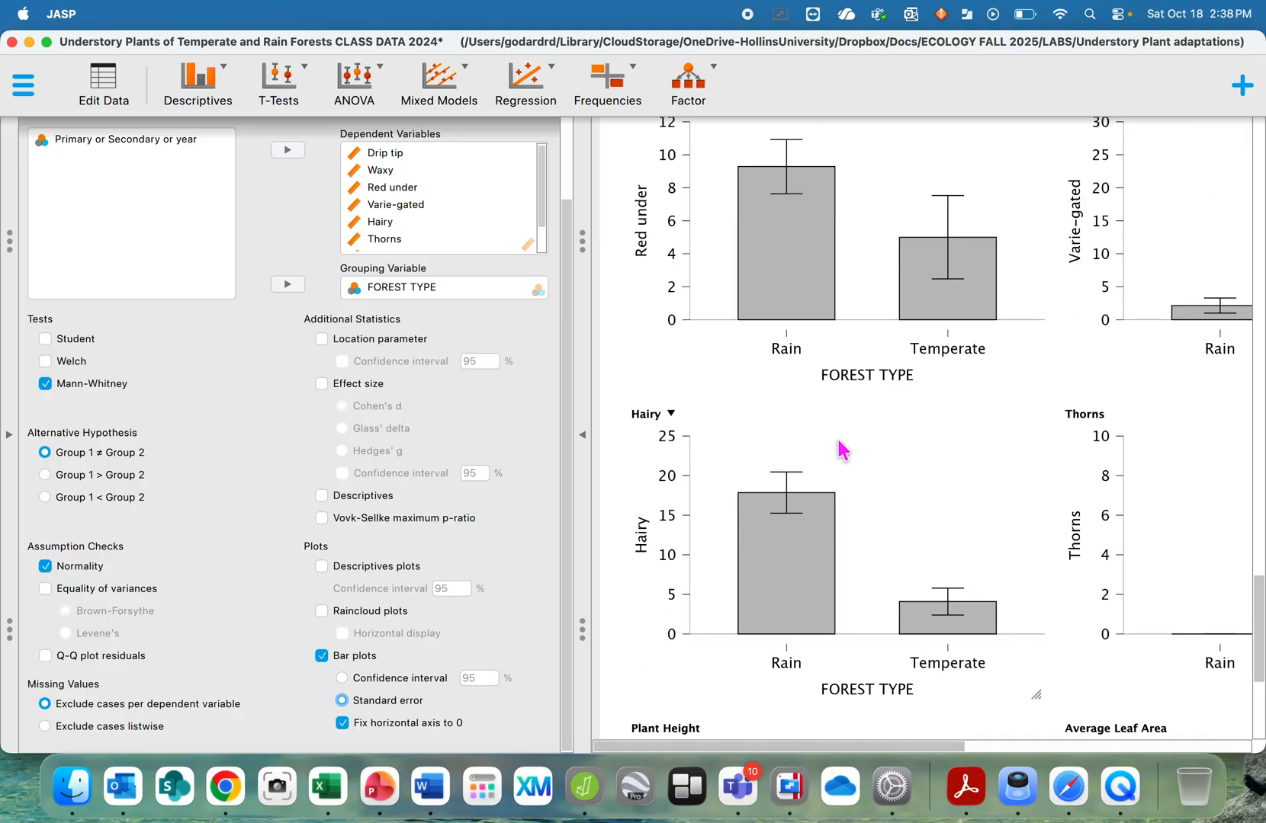